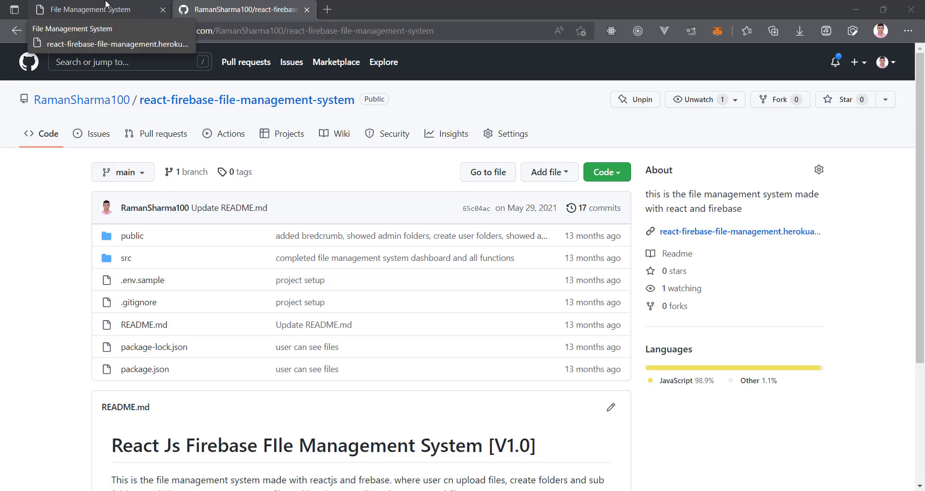
Switch to the File Management System tab and open its Register page
left_click(105, 5)
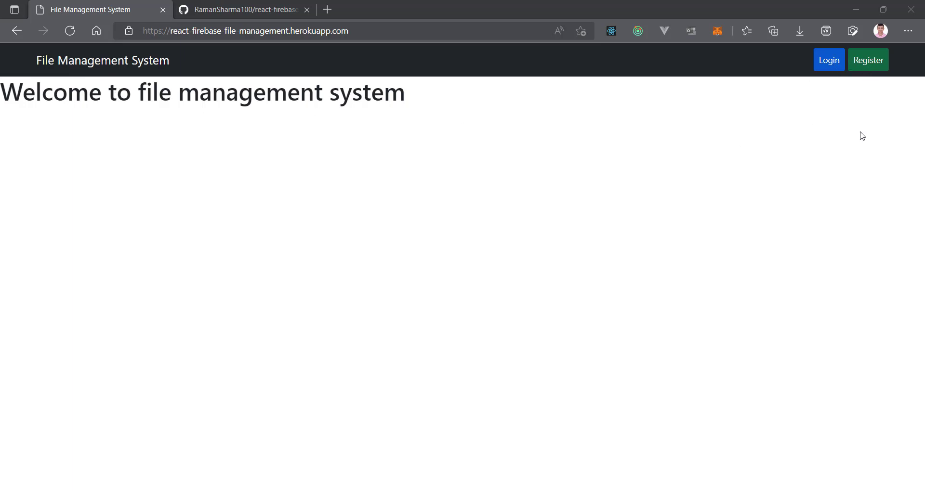
left_click(869, 63)
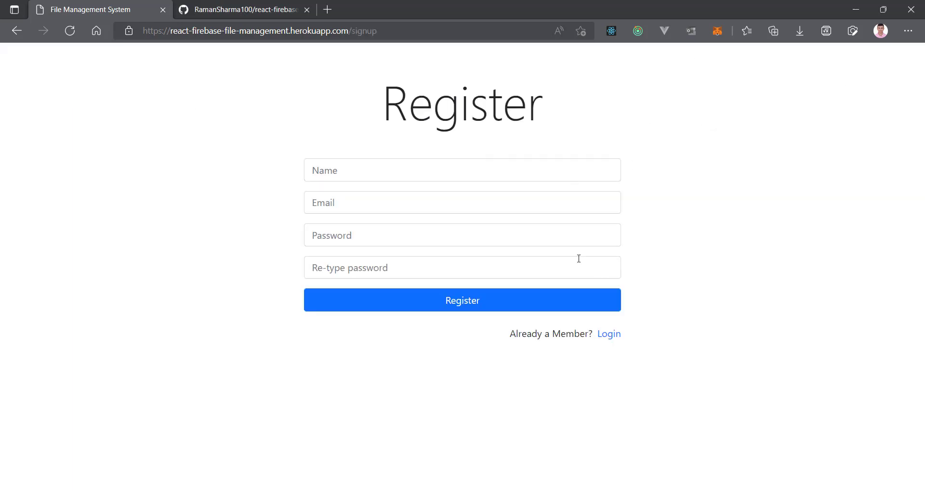
Go to the Login form and sign in with the saved e-mail and the account password
left_click(609, 335)
left_click(545, 172)
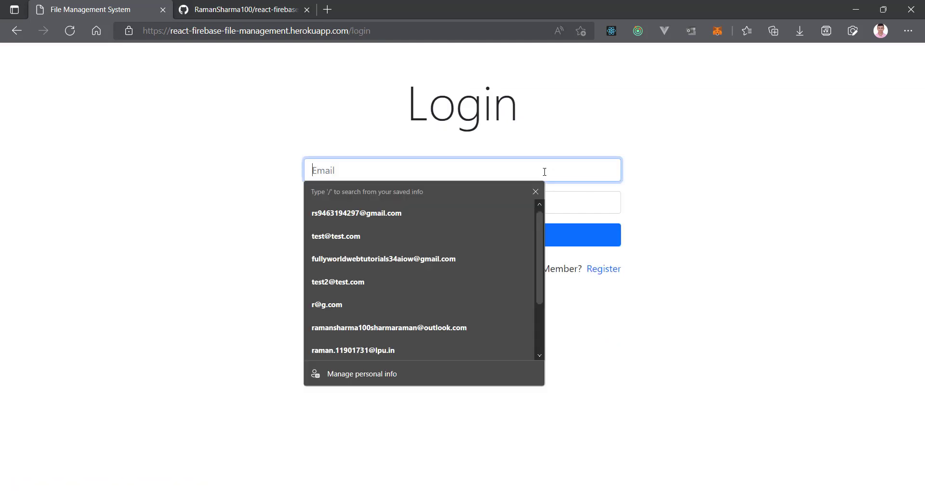
left_click(352, 212)
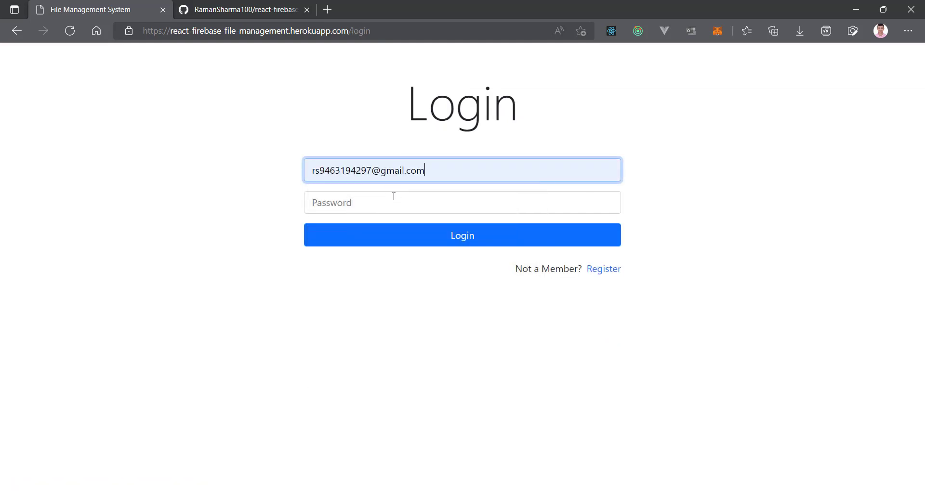
left_click(393, 199)
type("***********")
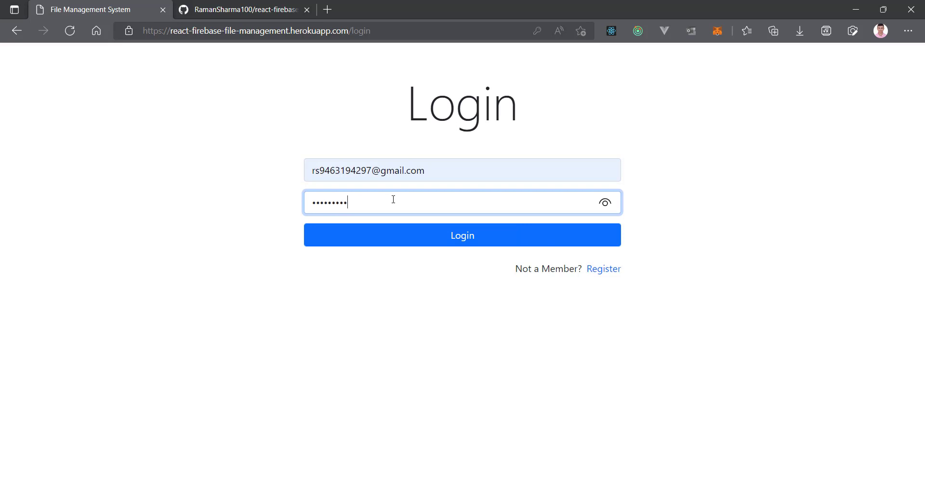
type("**")
key("Return")
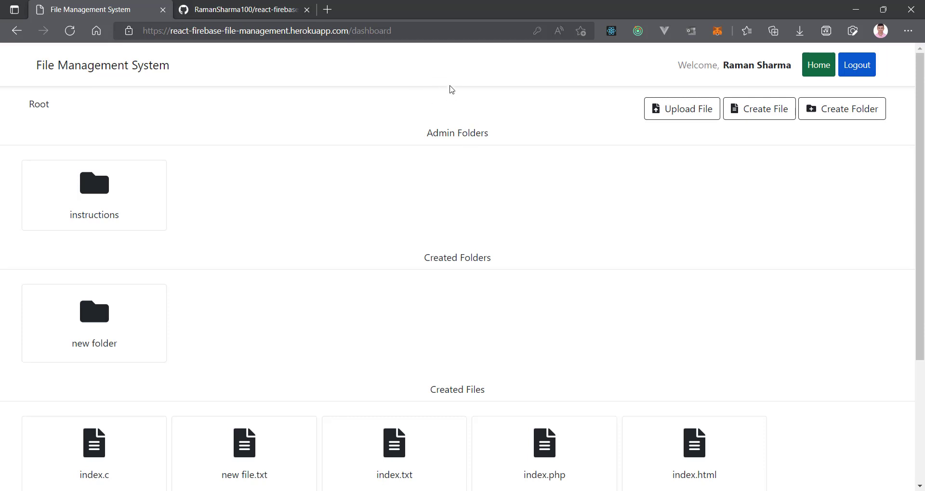
left_click(819, 67)
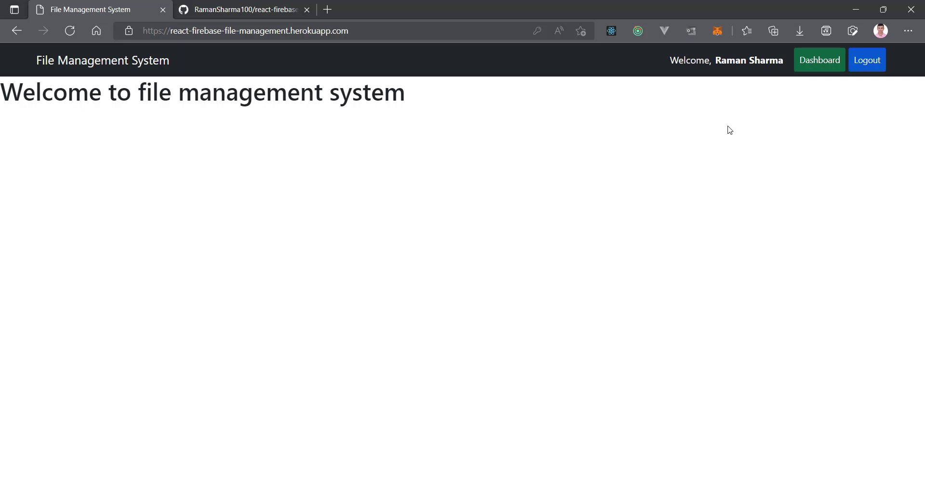
left_click_drag(698, 60, 752, 90)
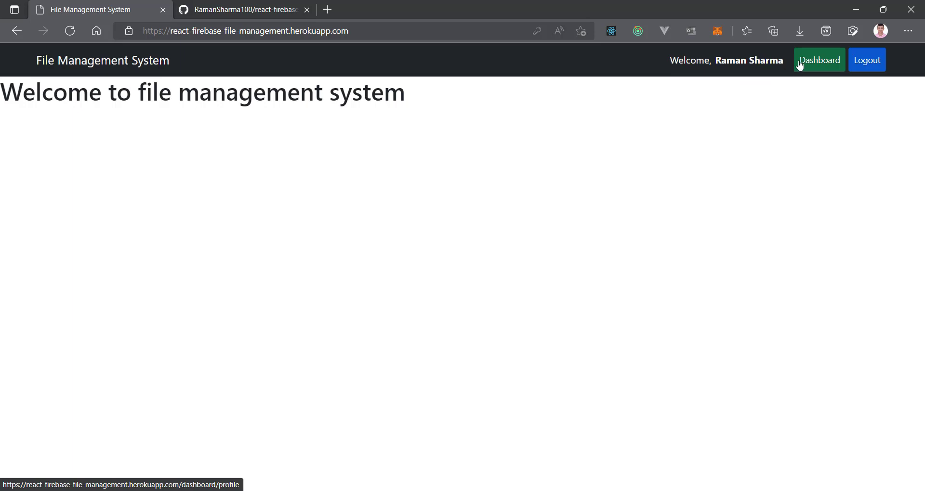
left_click(759, 66)
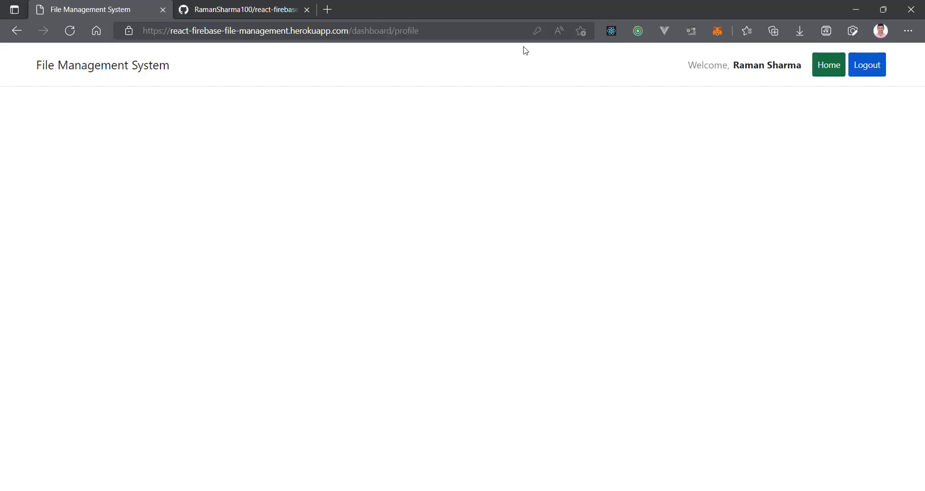
left_click(115, 69)
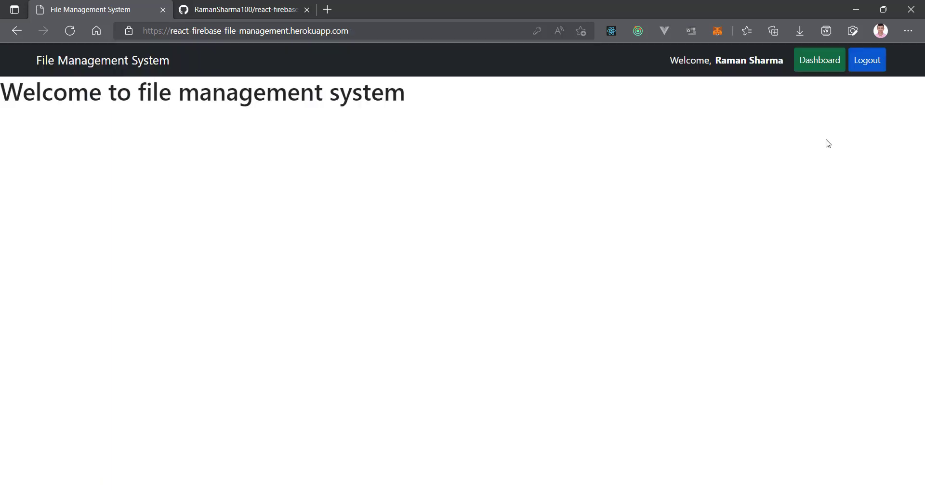
left_click(819, 60)
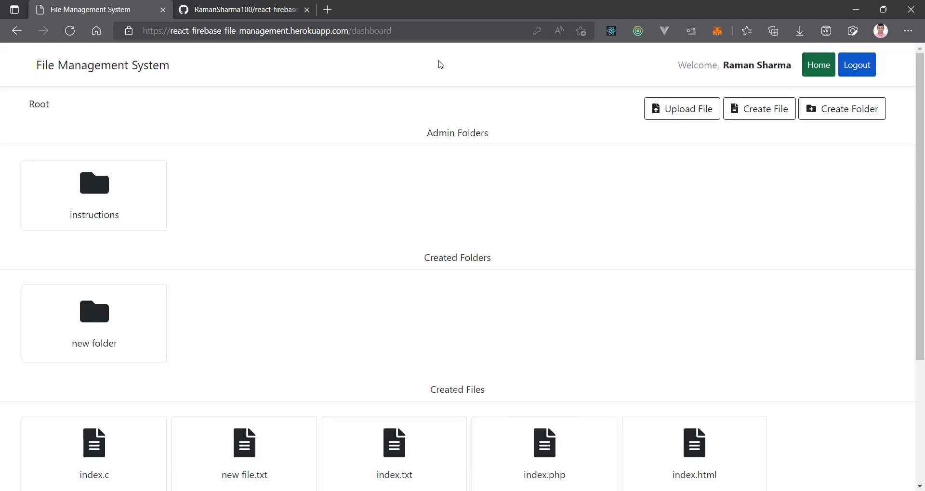
left_click_drag(392, 30, 346, 30)
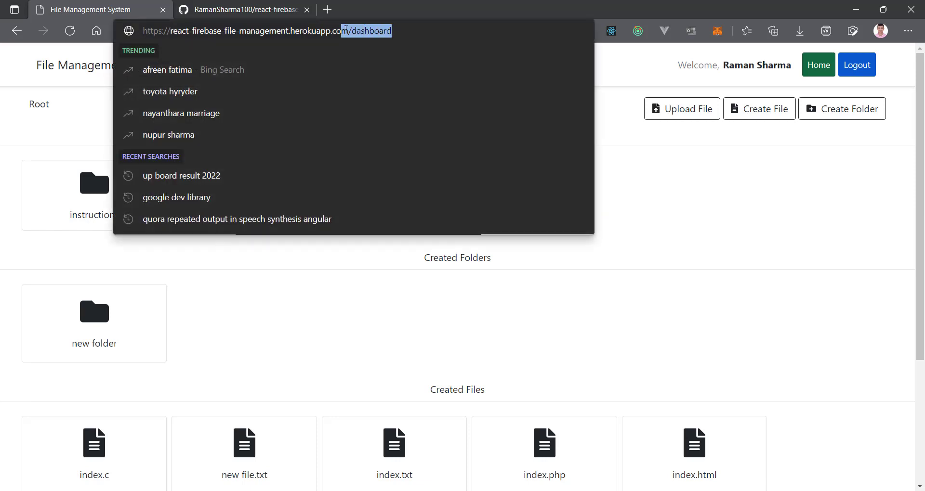
left_click(613, 70)
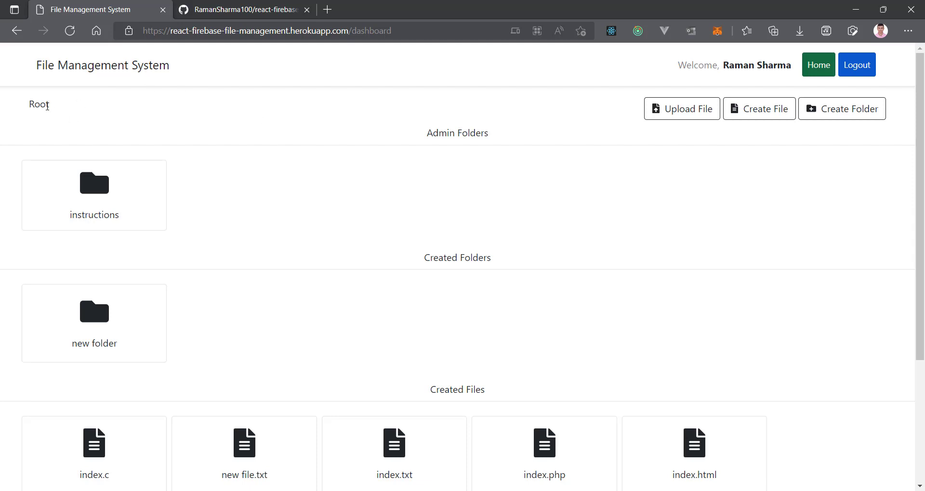
left_click_drag(30, 104, 123, 111)
left_click(273, 149)
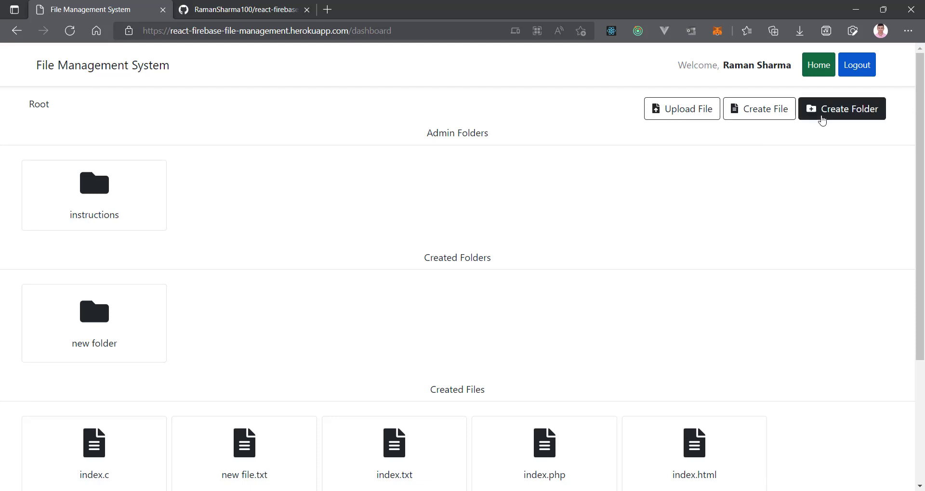
left_click_drag(427, 130, 497, 132)
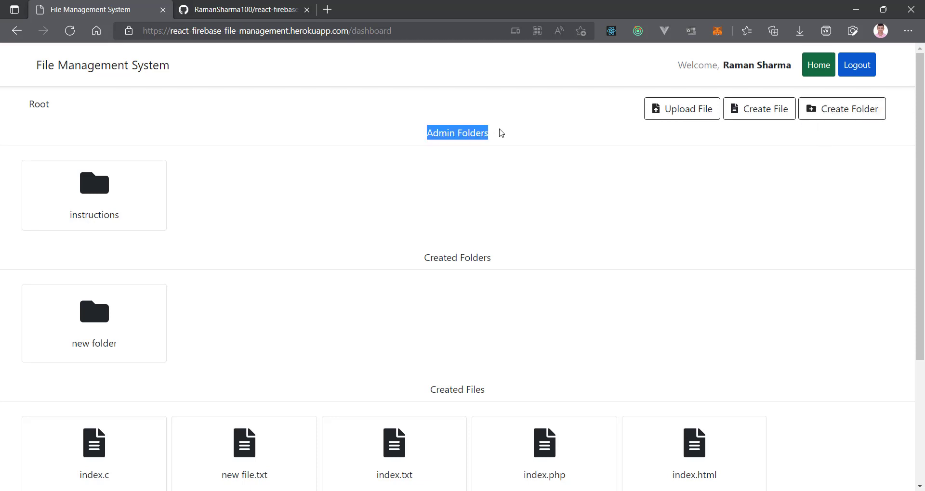
left_click(472, 184)
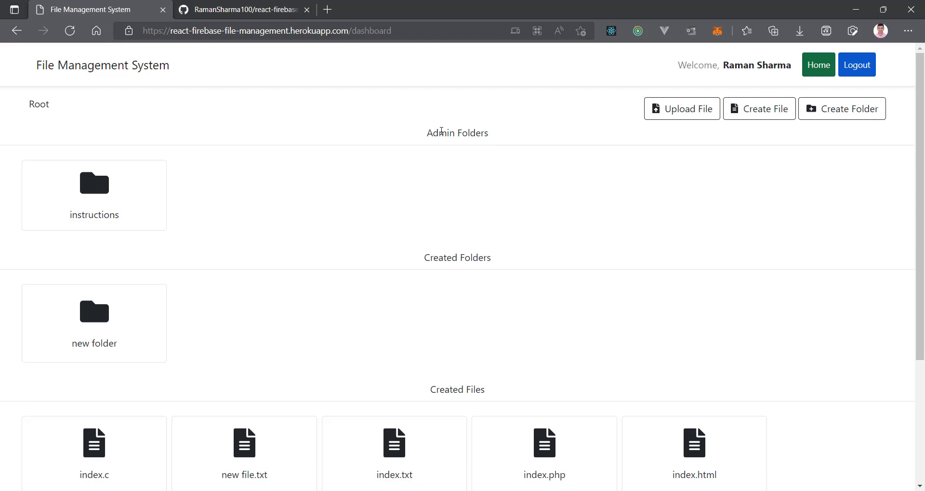
Open the instructions folder, try opening Instructions.preview, then go back to Root
double_click(110, 203)
triple_click(140, 217)
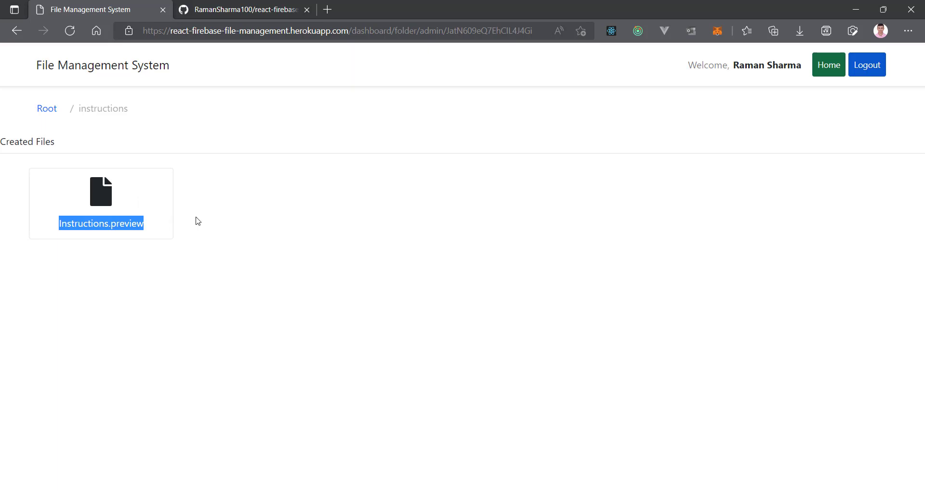
left_click(134, 194)
double_click(134, 194)
left_click(161, 196)
left_click(145, 203)
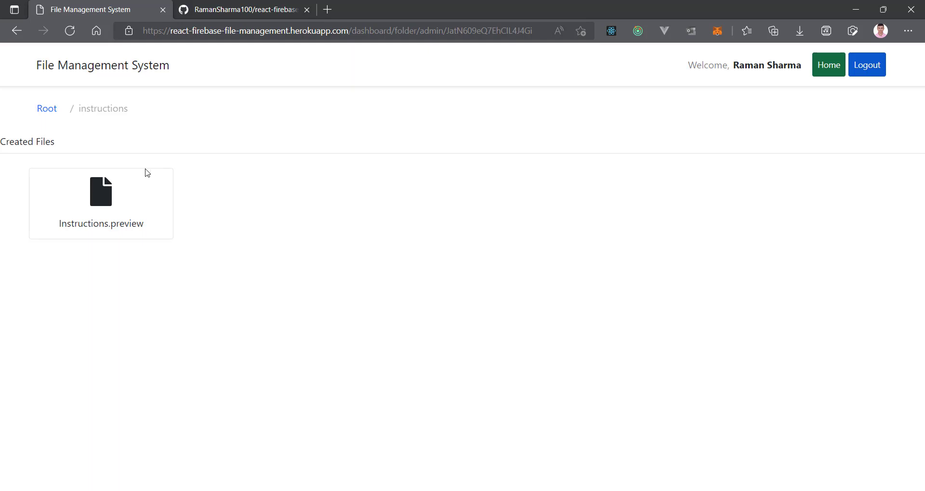
left_click(54, 117)
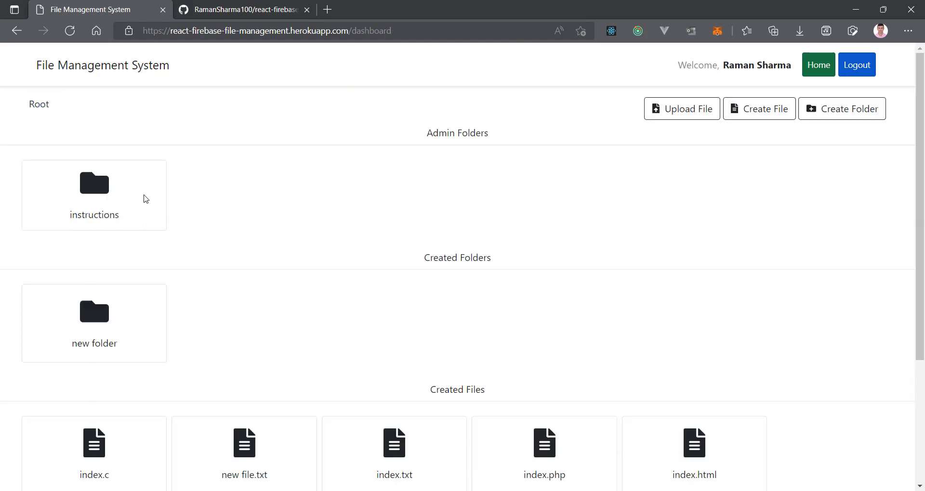
Reopen the instructions folder, inspect its folder id in the address bar, and return to Root
left_click(143, 199)
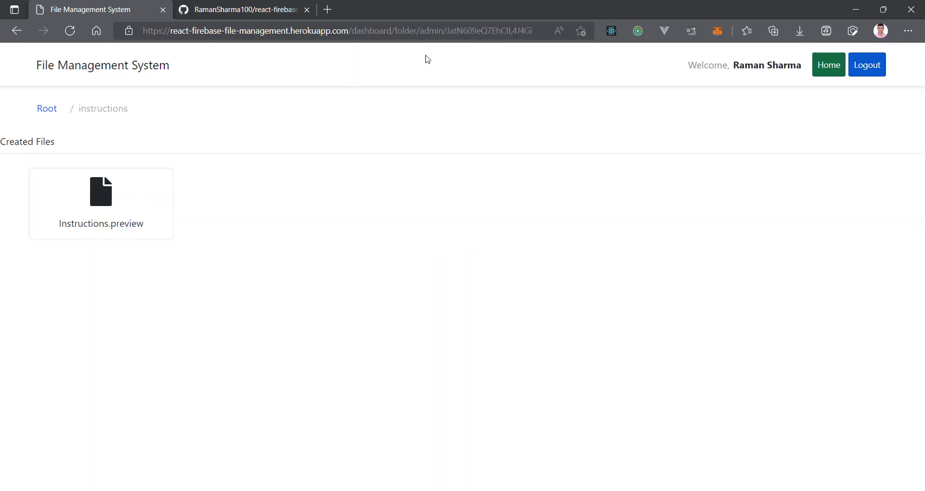
left_click_drag(395, 32, 410, 32)
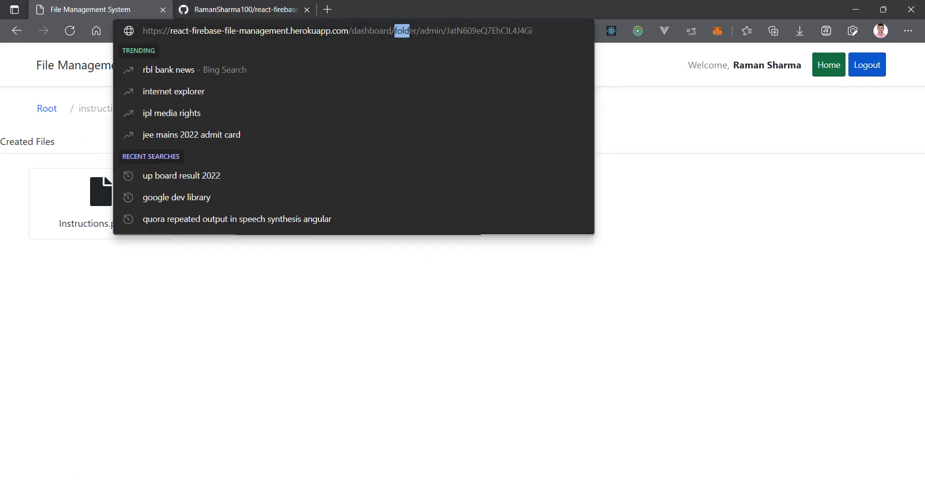
double_click(428, 32)
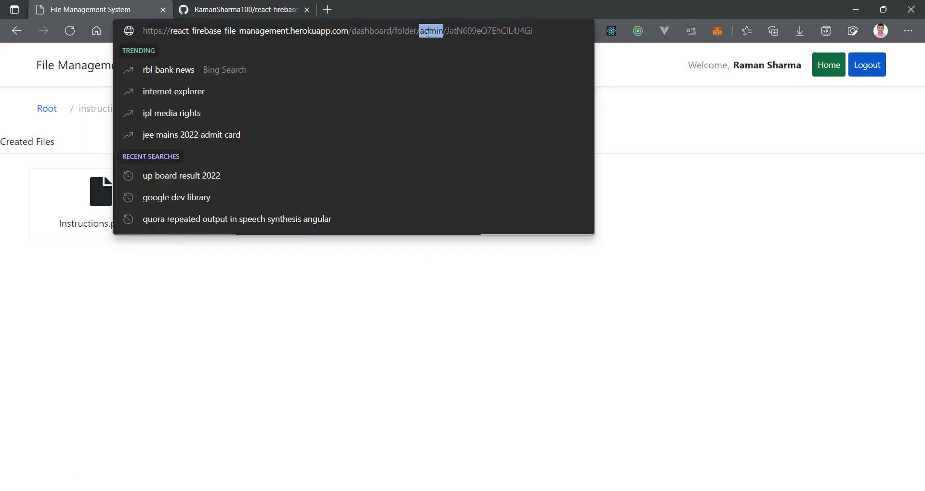
double_click(486, 29)
left_click(639, 224)
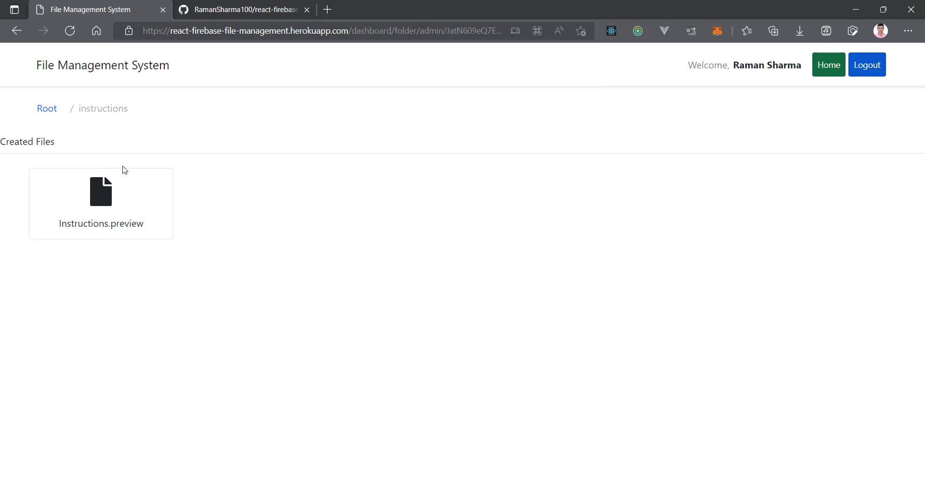
left_click(48, 113)
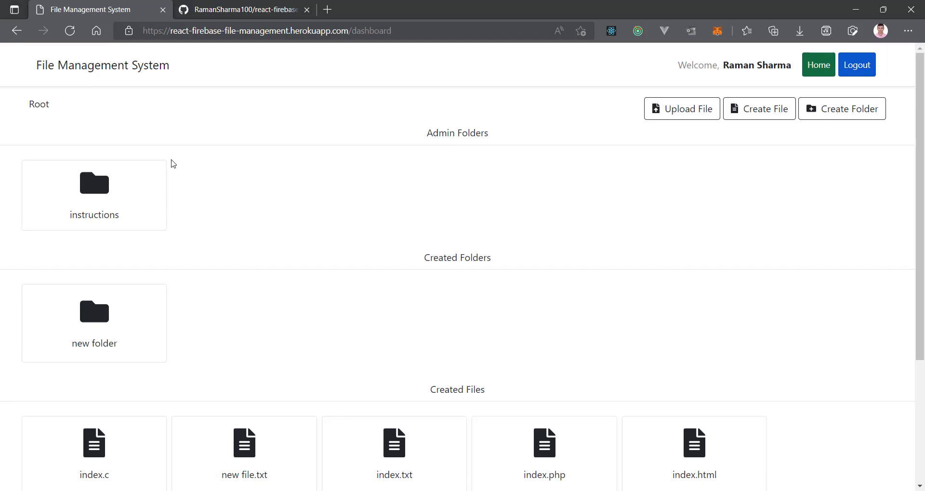
scroll(173, 164, "down", 2)
left_click_drag(428, 148, 496, 151)
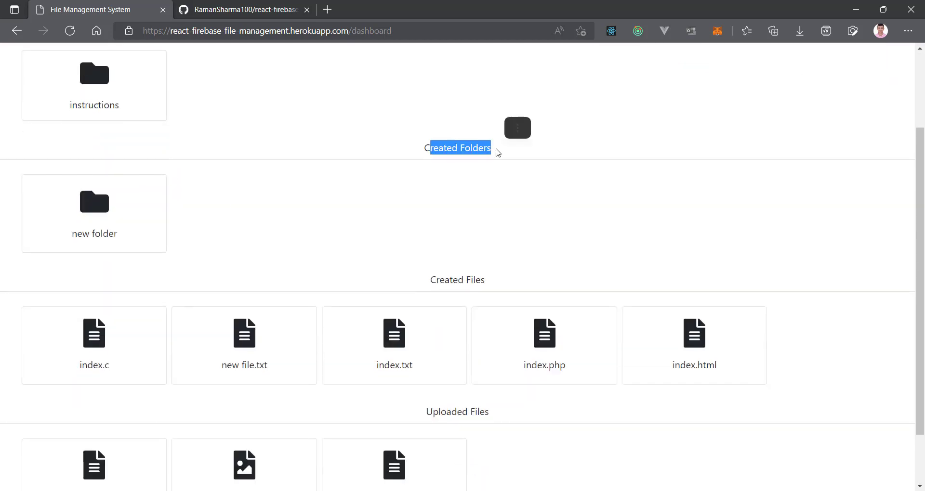
left_click(468, 239)
left_click(143, 228)
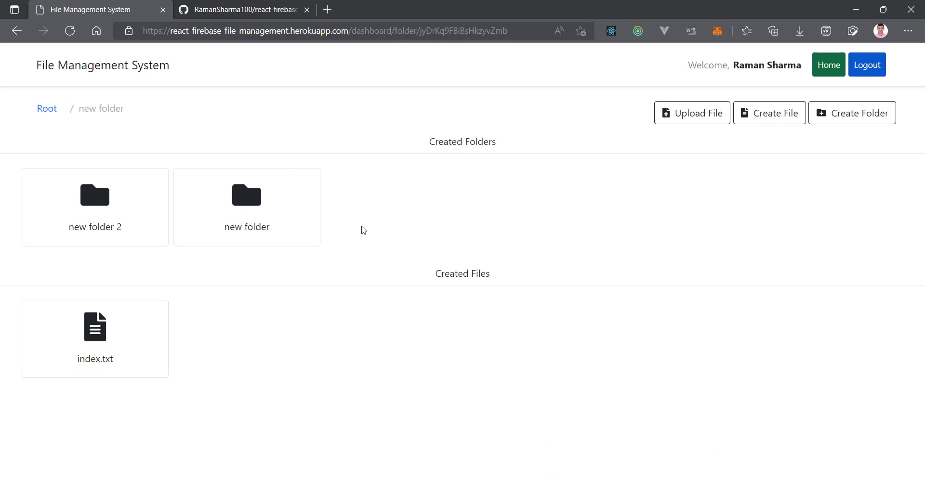
left_click(139, 195)
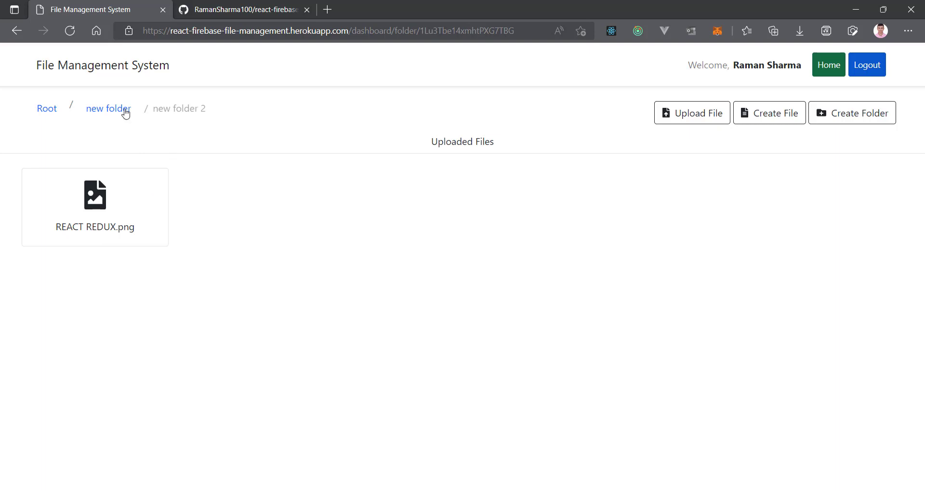
left_click(124, 109)
left_click(46, 110)
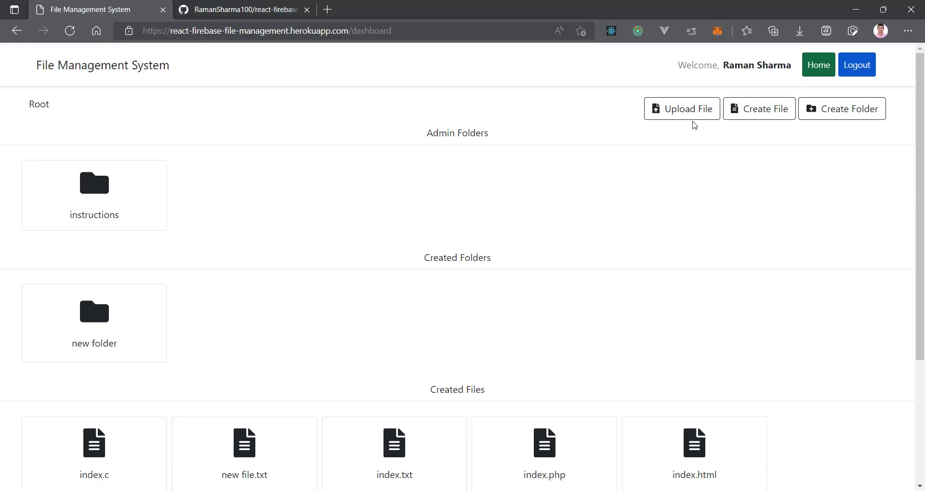
Create a root folder named 'new folder 2' after 'new folder' is rejected, then open it
left_click(820, 118)
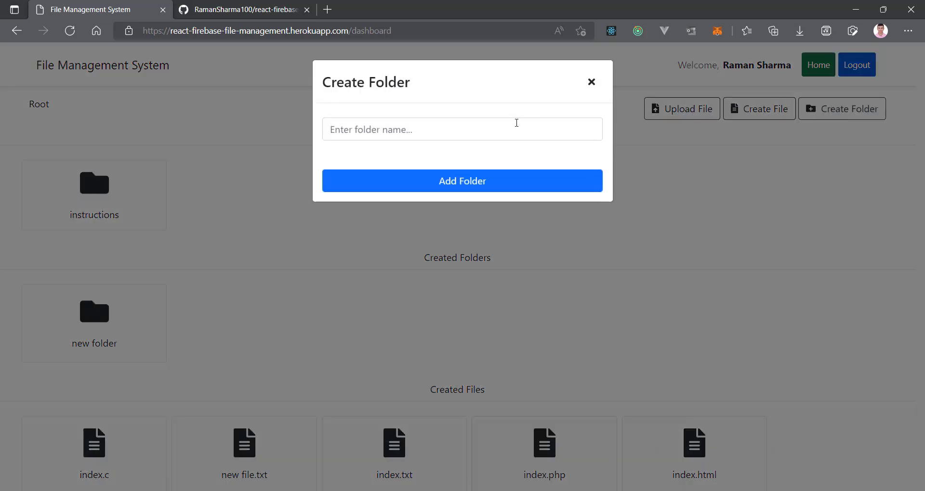
left_click(516, 123)
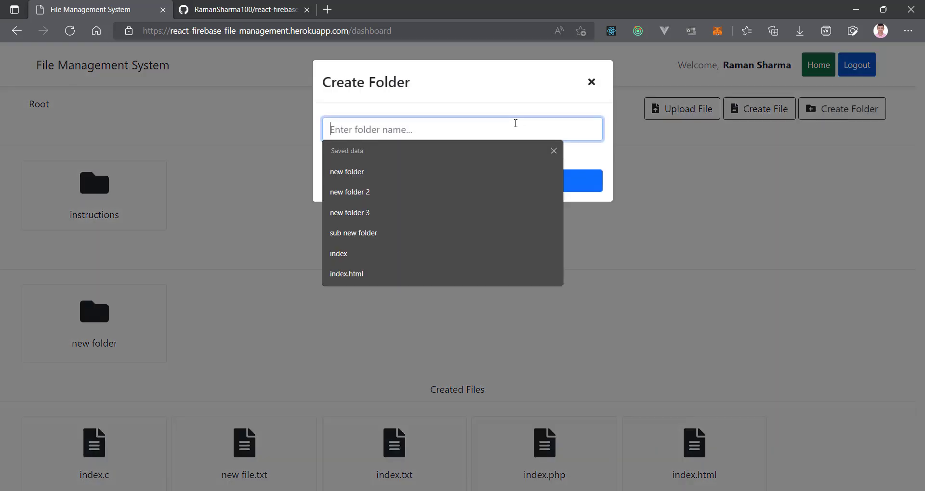
left_click(399, 175)
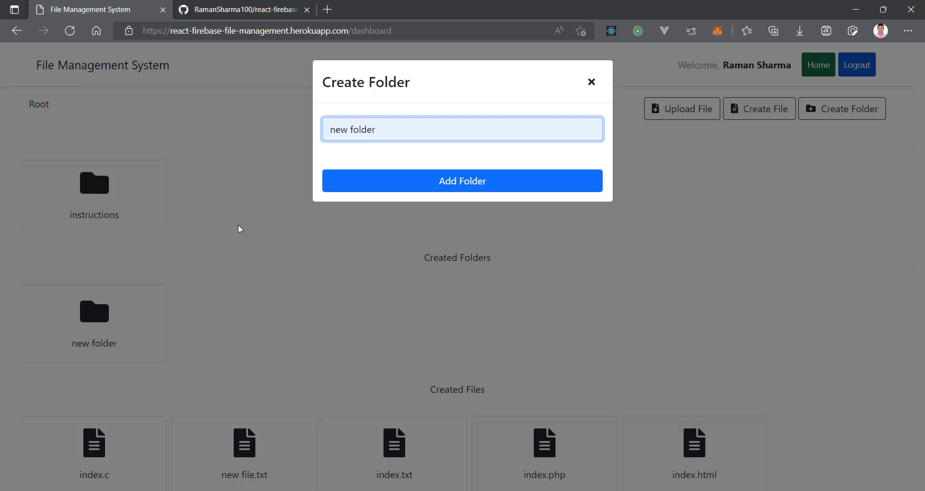
left_click(410, 181)
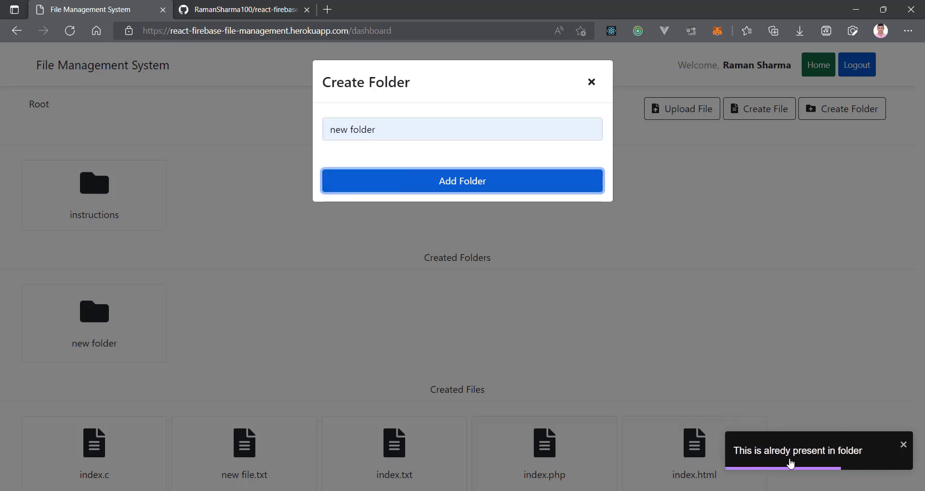
left_click(422, 130)
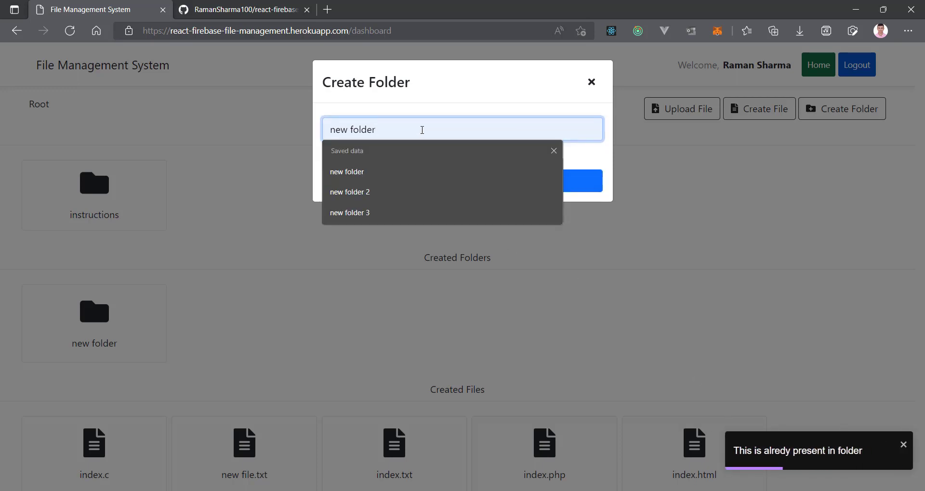
type("2")
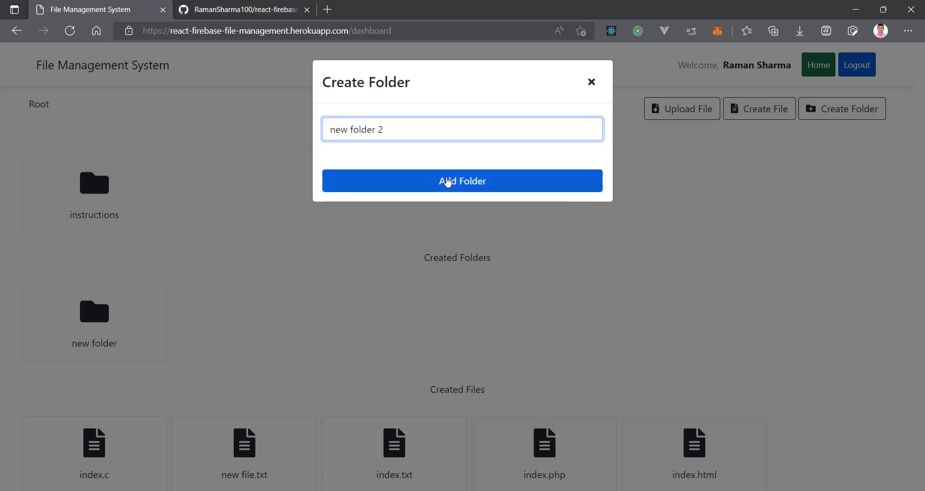
left_click(447, 181)
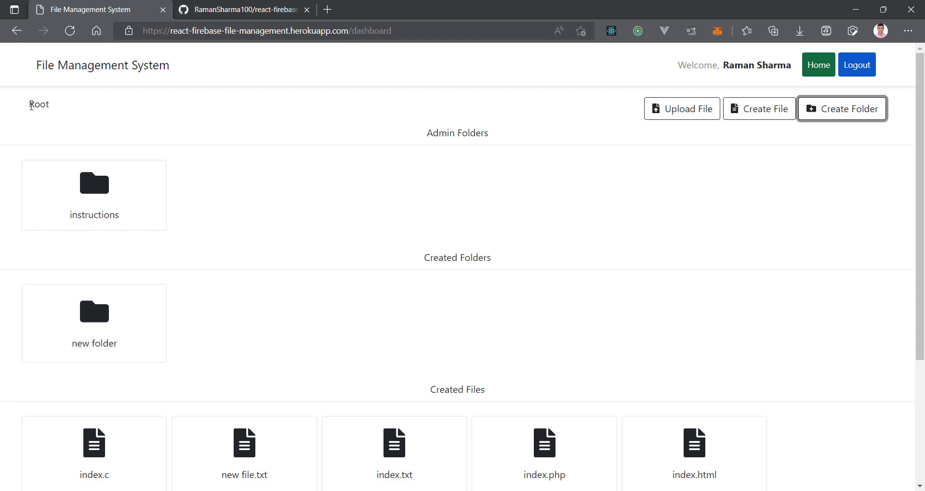
left_click_drag(28, 104, 50, 105)
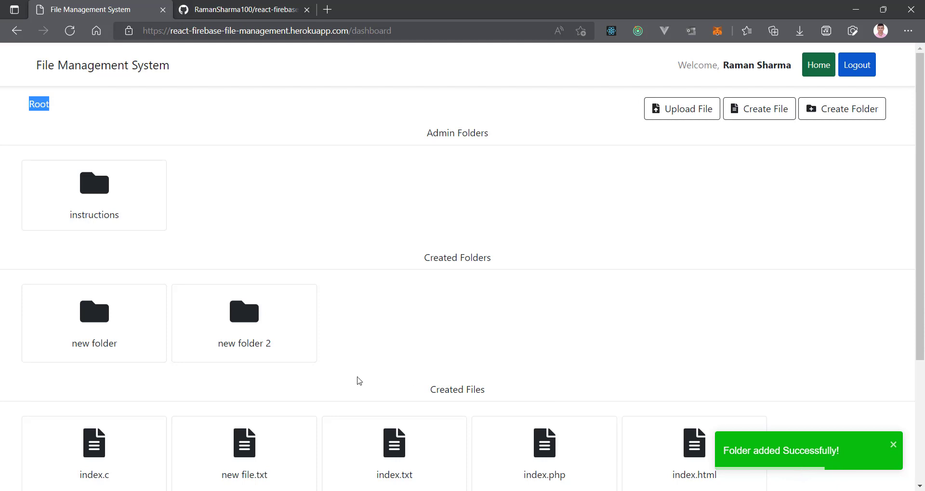
left_click(278, 355)
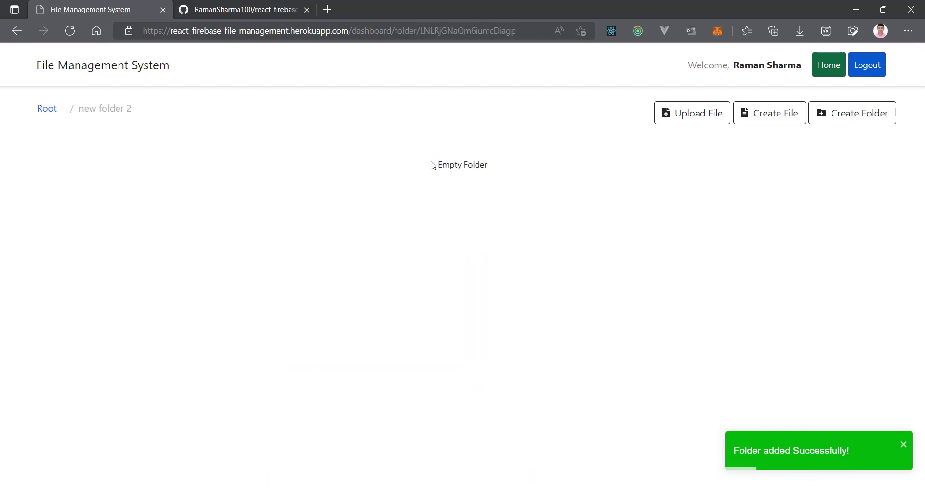
Create a subfolder named 'new folder' inside new folder 2
left_click(48, 109)
double_click(250, 319)
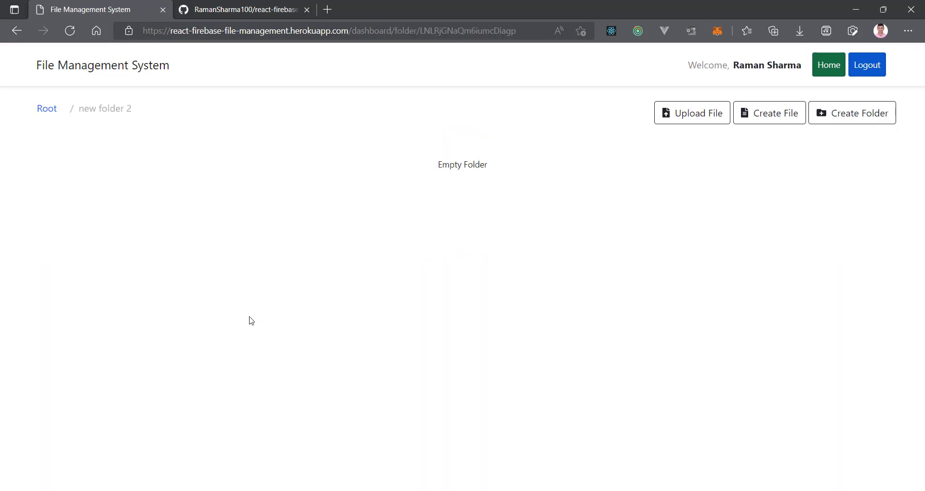
left_click(874, 121)
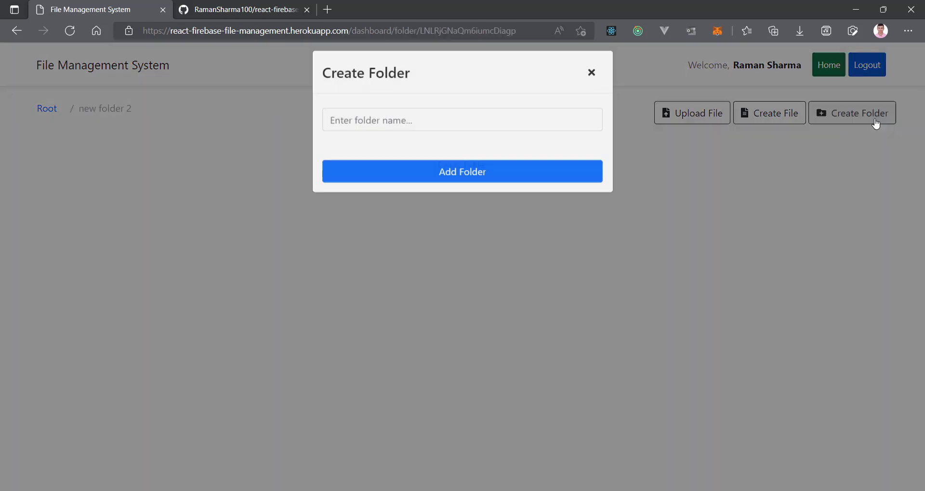
left_click(540, 137)
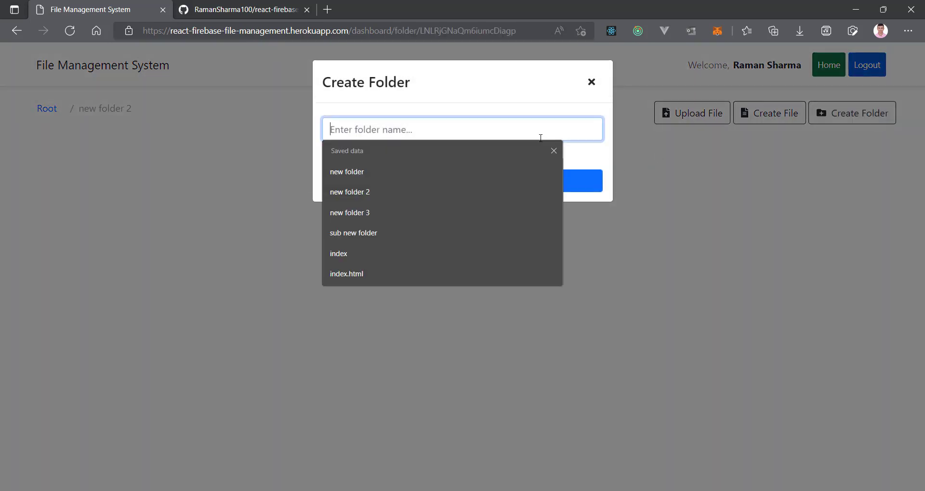
left_click(438, 170)
left_click(463, 181)
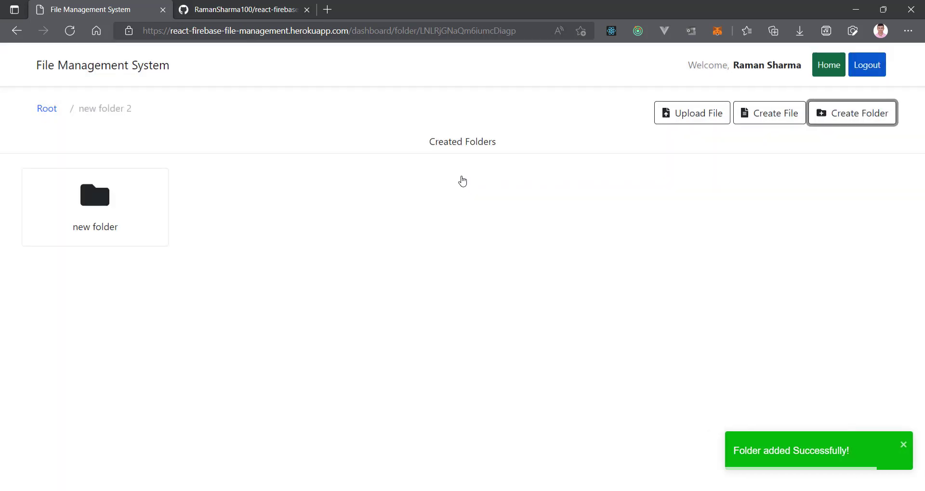
Browse into new folder 2 and its nested new folder, then return to Root
left_click(44, 112)
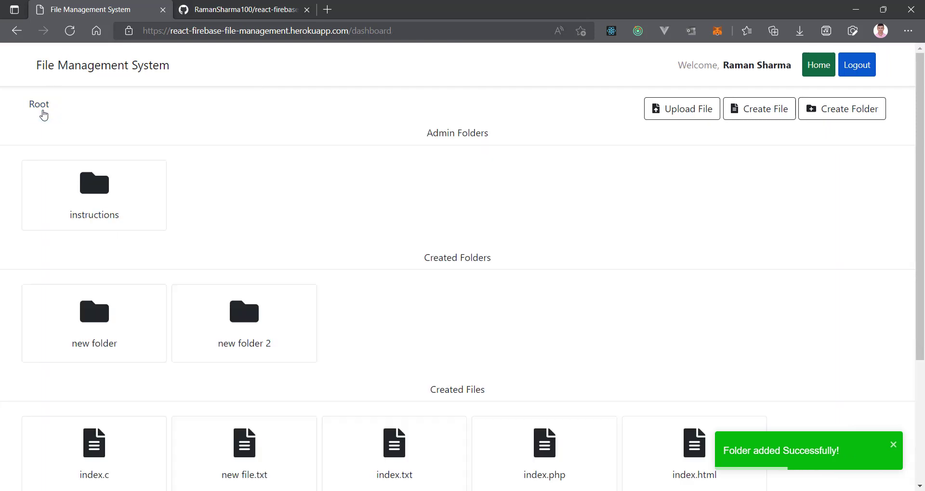
double_click(247, 336)
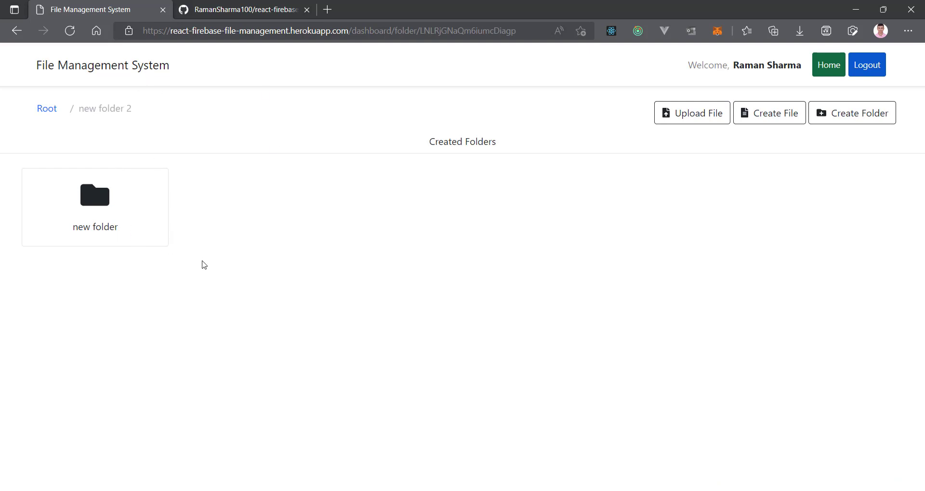
double_click(107, 220)
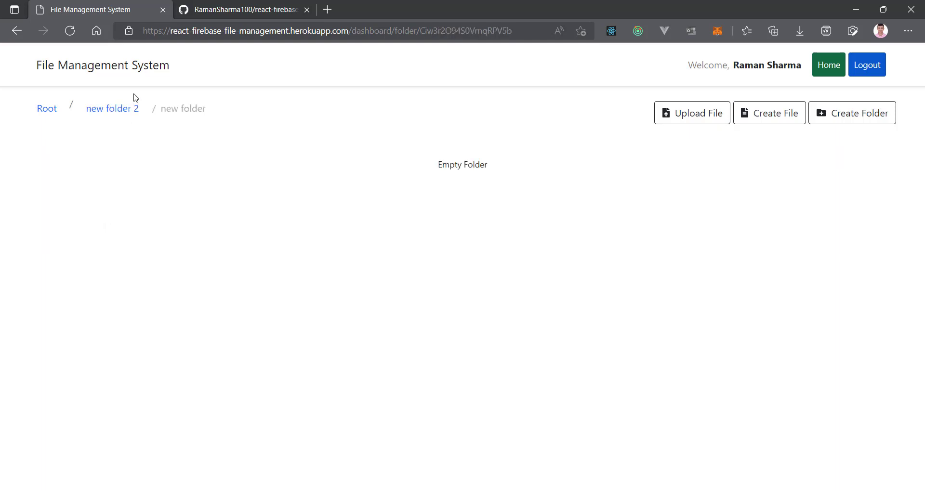
left_click(129, 108)
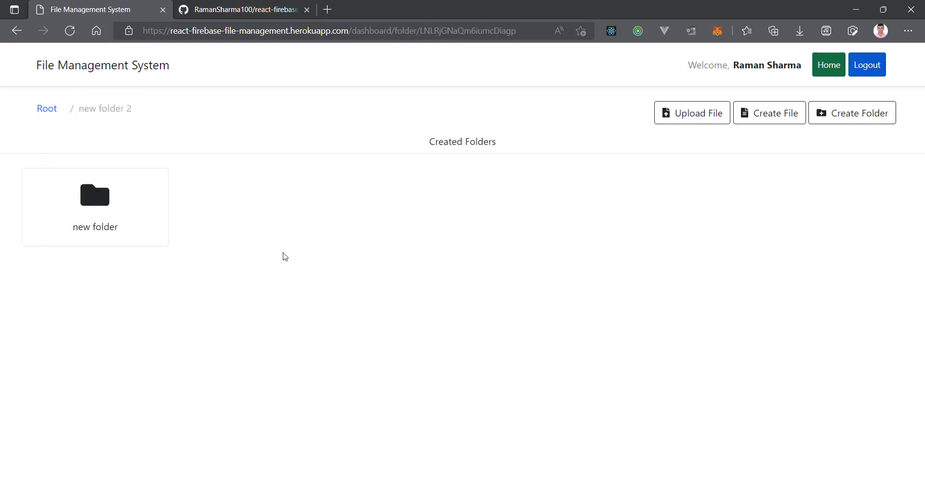
left_click(52, 108)
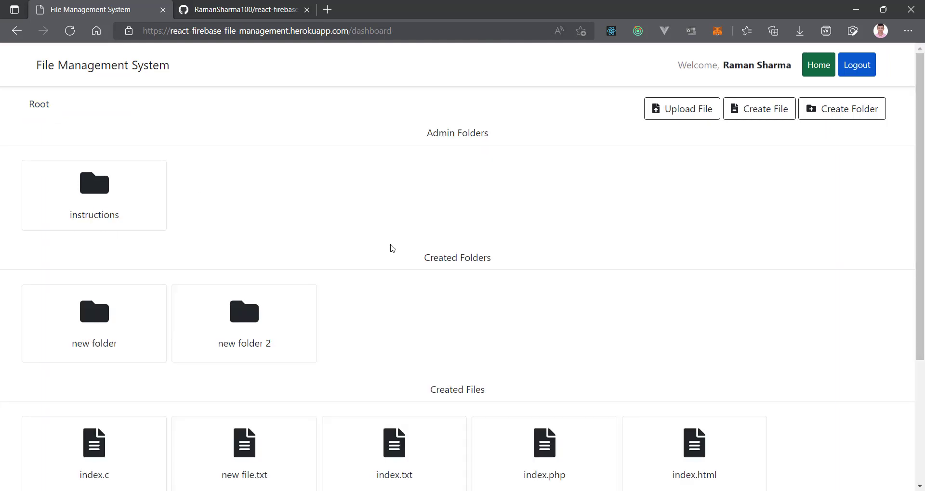
Open index.c, indent its empty second line with Tab, and save the file
scroll(392, 249, "down", 3)
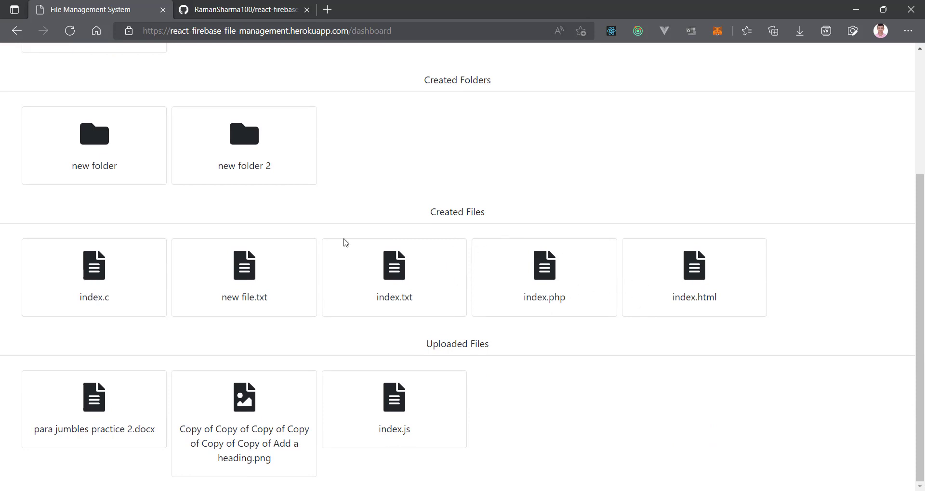
scroll(321, 236, "up", 1)
left_click(110, 308)
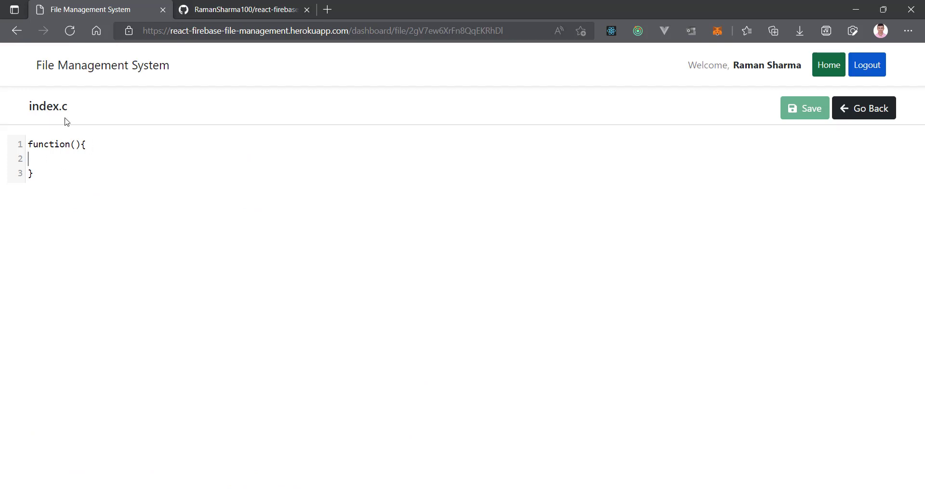
key("Tab")
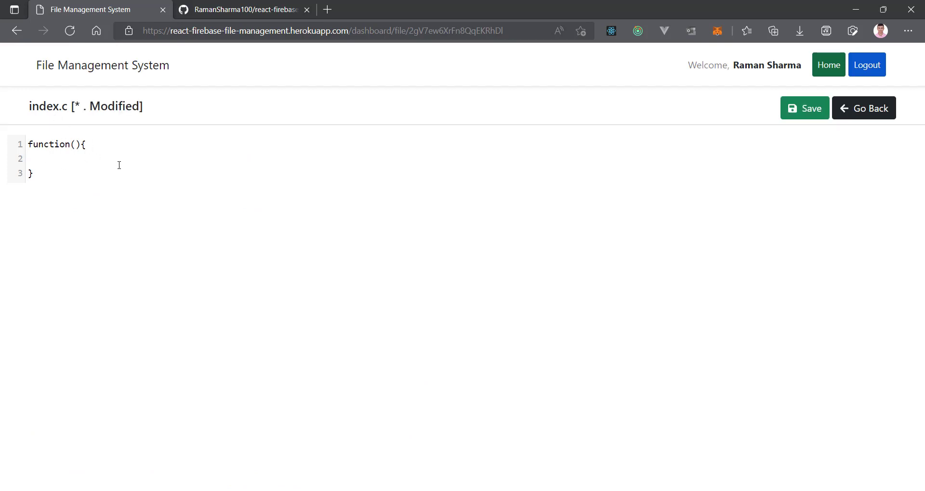
left_click_drag(72, 108, 151, 109)
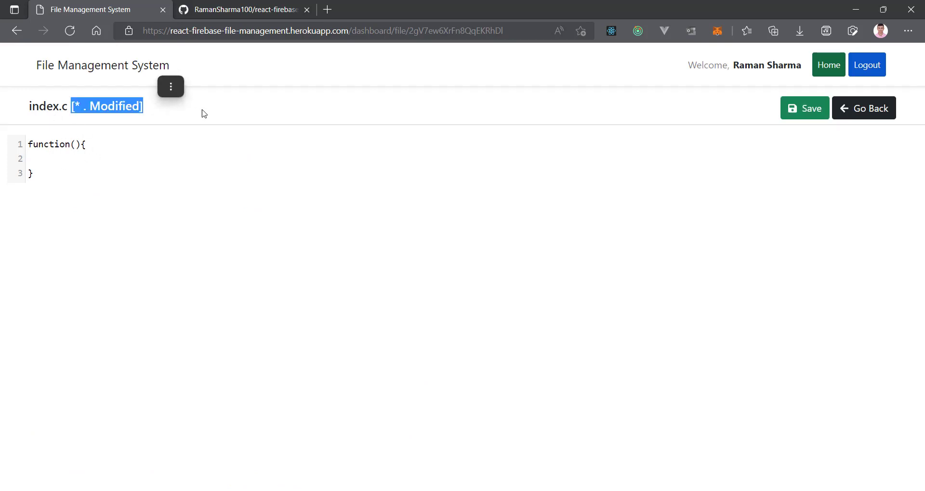
left_click(798, 115)
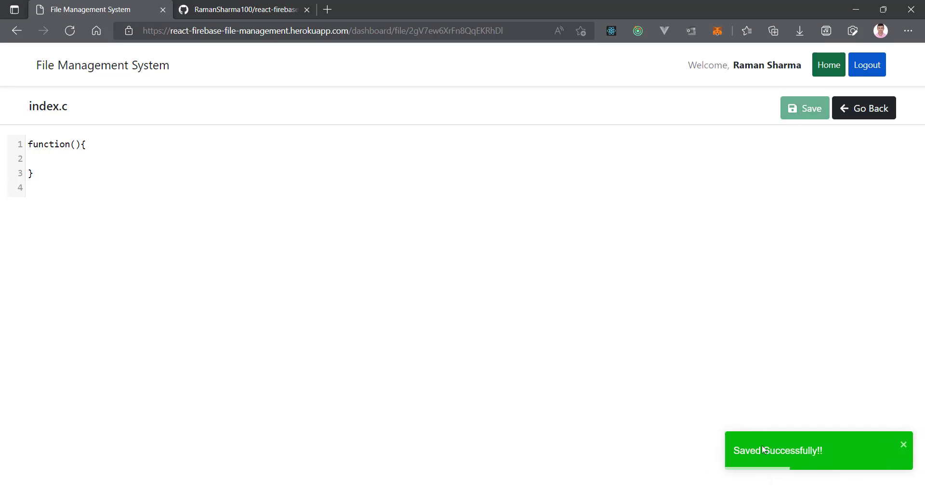
left_click(862, 111)
Navigate to Root / new folder / new folder, the empty nested subfolder
scroll(696, 246, "down", 2)
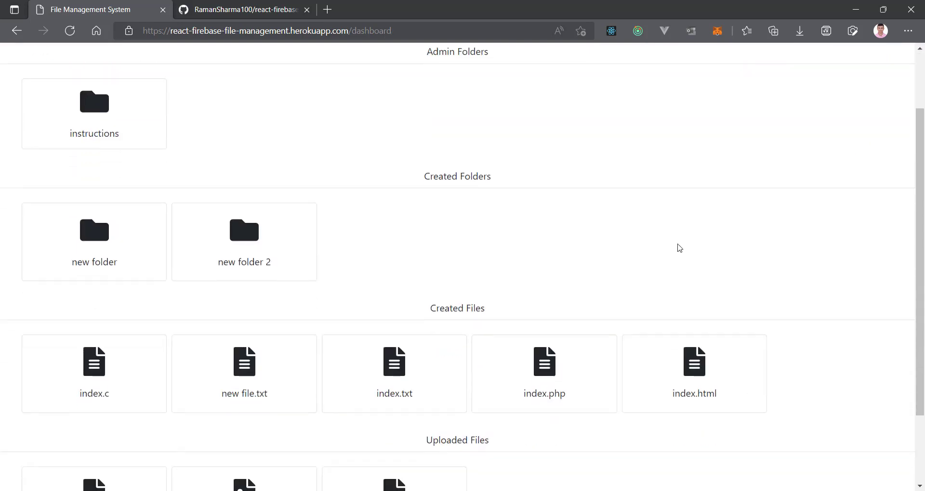
double_click(83, 256)
left_click(225, 325)
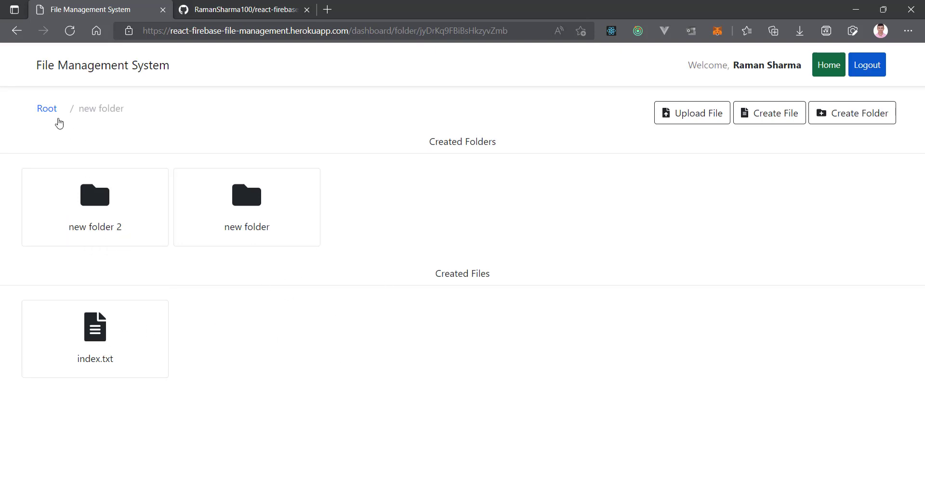
left_click(111, 207)
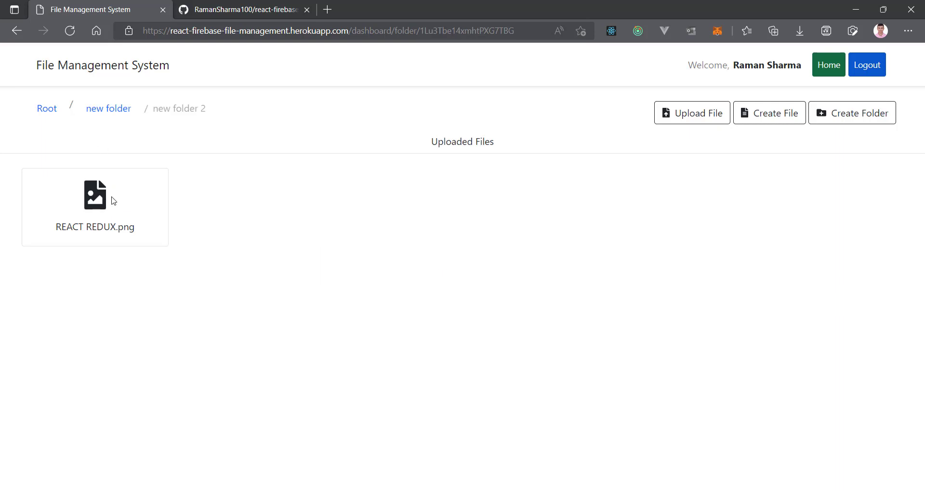
left_click(103, 108)
left_click(253, 221)
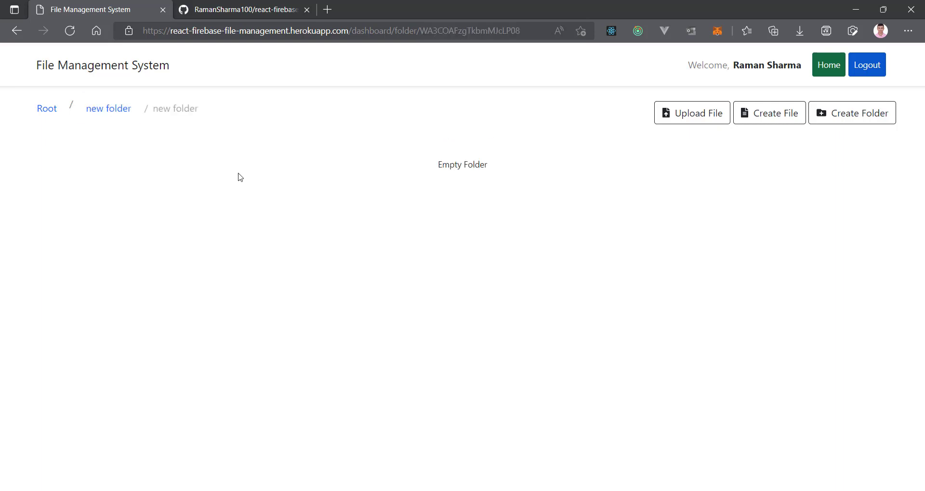
Create a folder named 'test file' in this nested folder
left_click(832, 114)
left_click(543, 124)
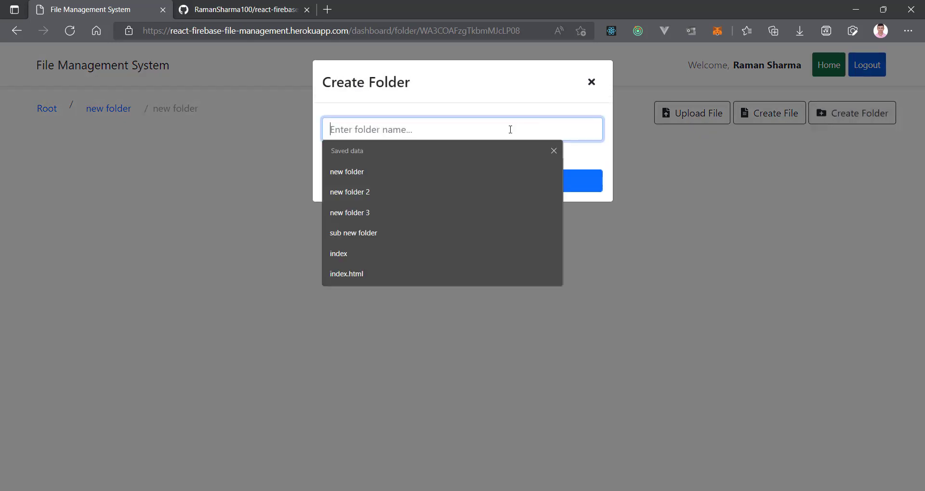
type("test file")
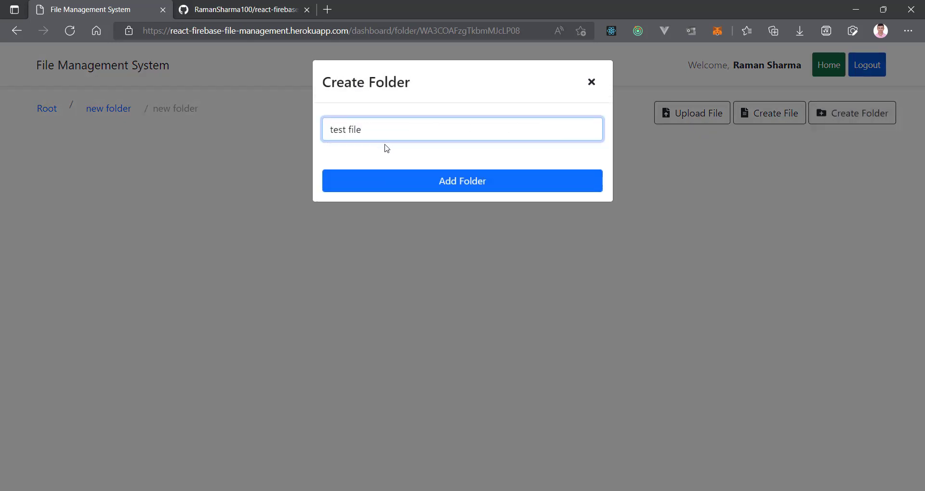
left_click(385, 157)
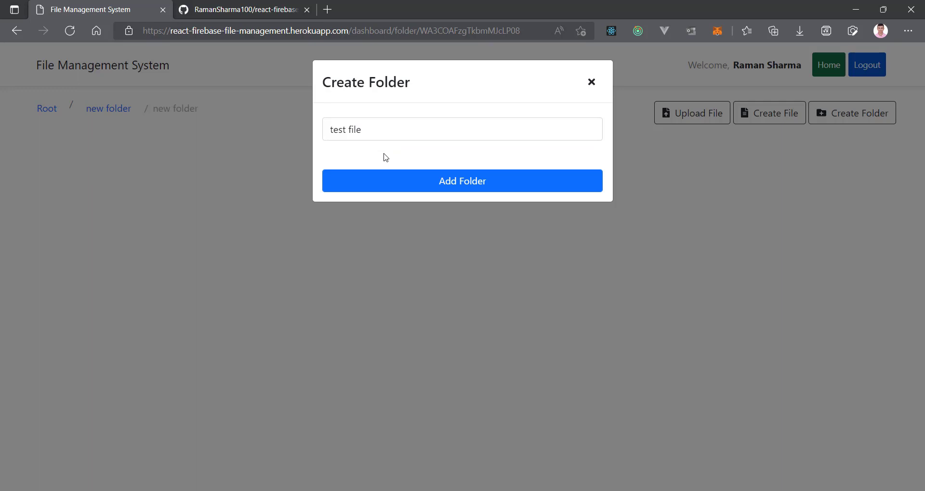
left_click(421, 179)
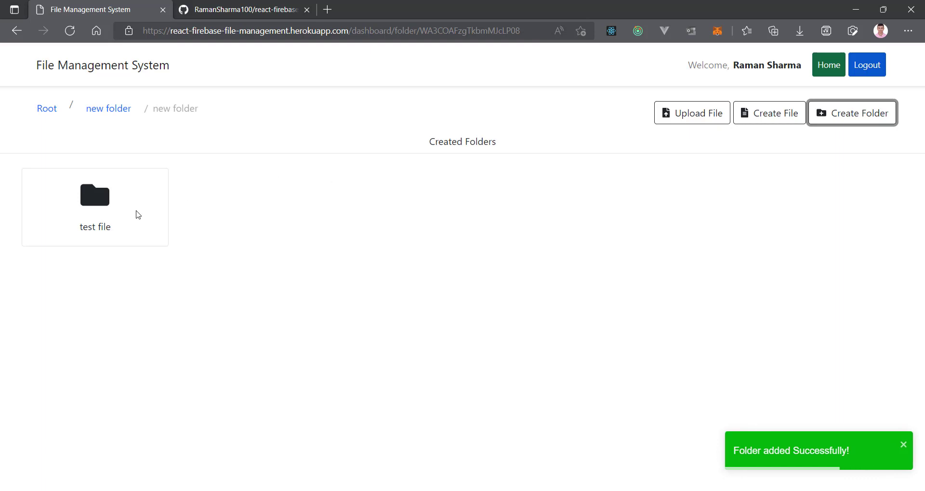
Create a file named 'index file', stored as index file.txt, in the nested folder
left_click(757, 121)
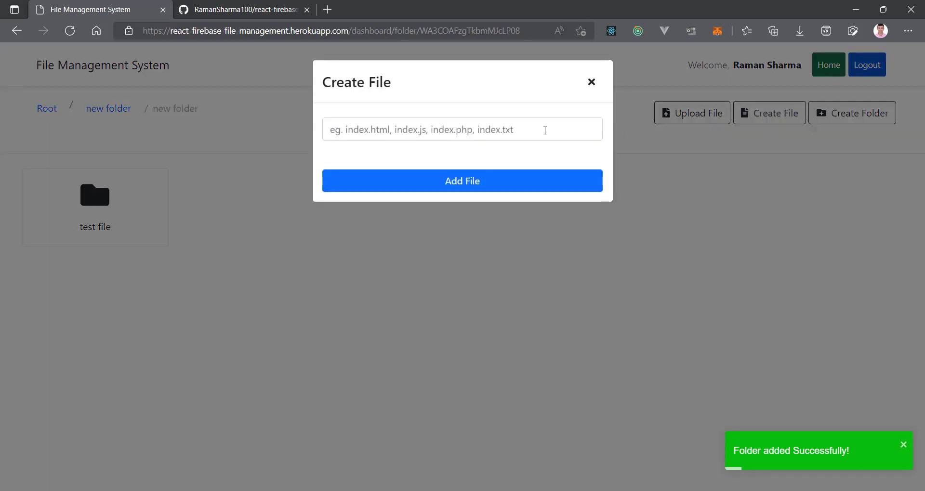
left_click(543, 128)
left_click(476, 98)
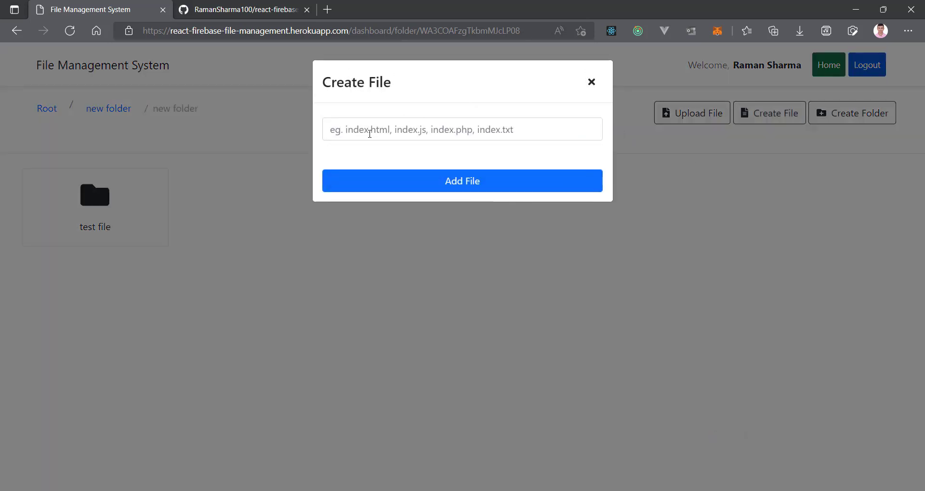
left_click(508, 130)
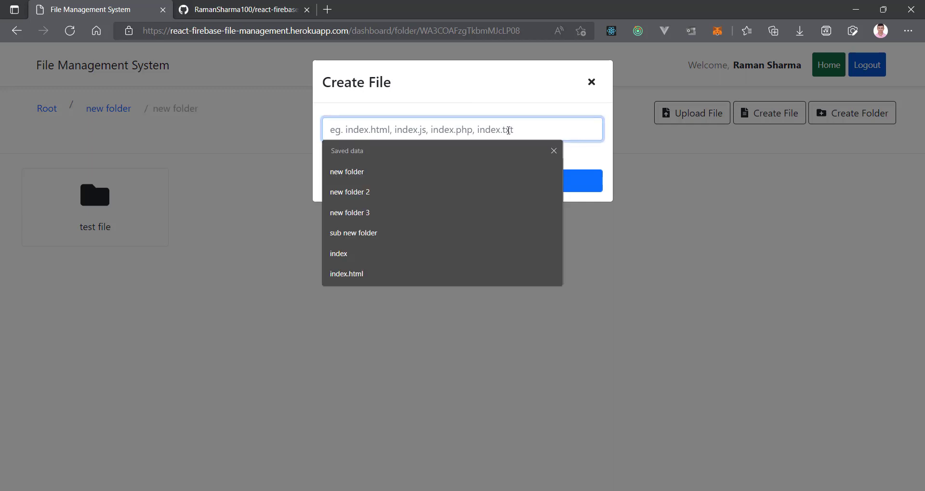
type("index")
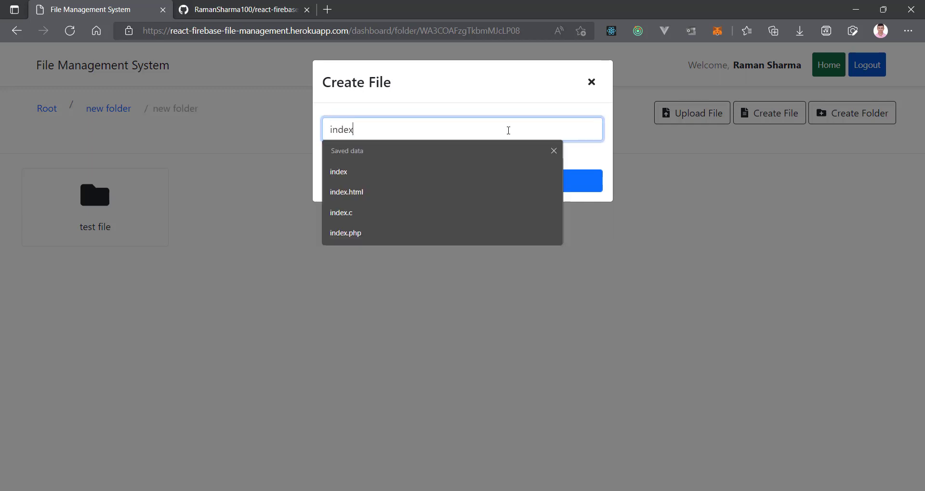
type(" file")
left_click(476, 181)
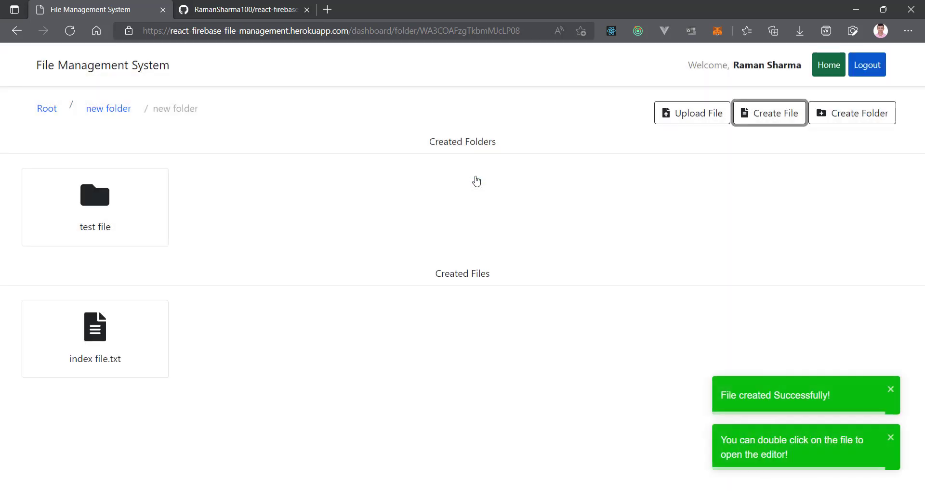
left_click_drag(441, 273, 496, 278)
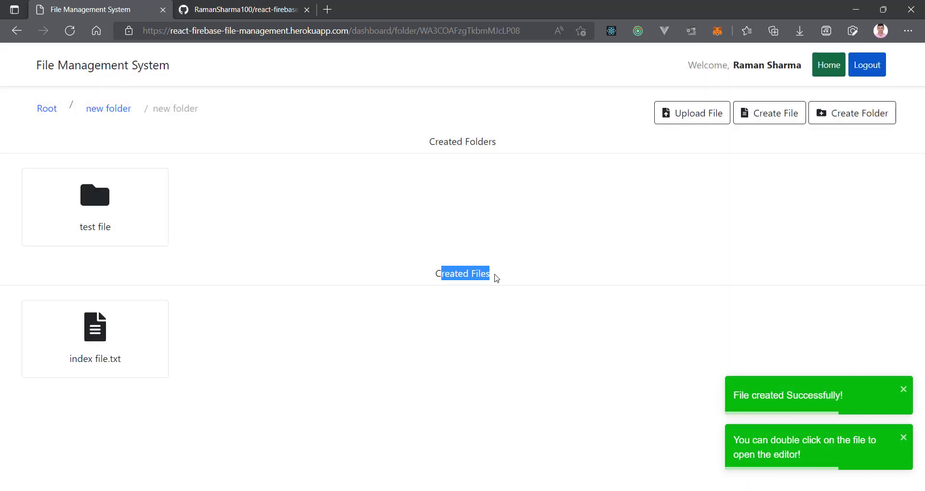
left_click(390, 330)
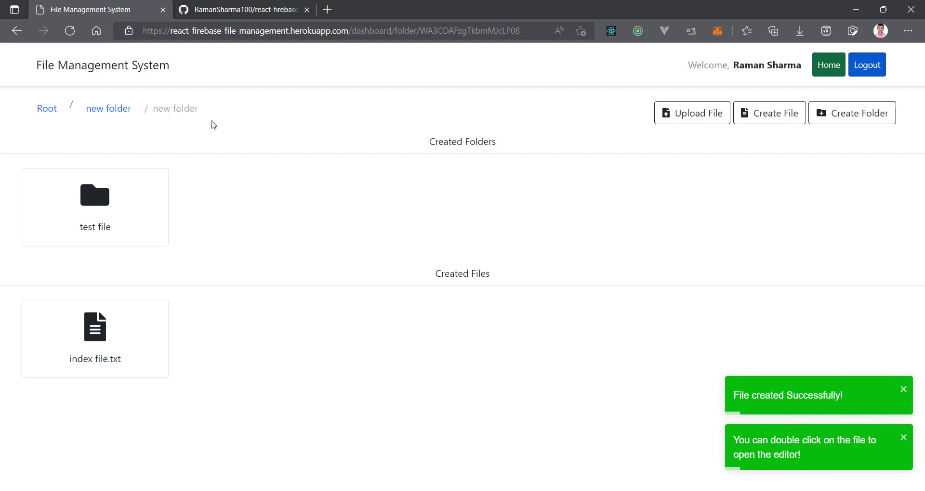
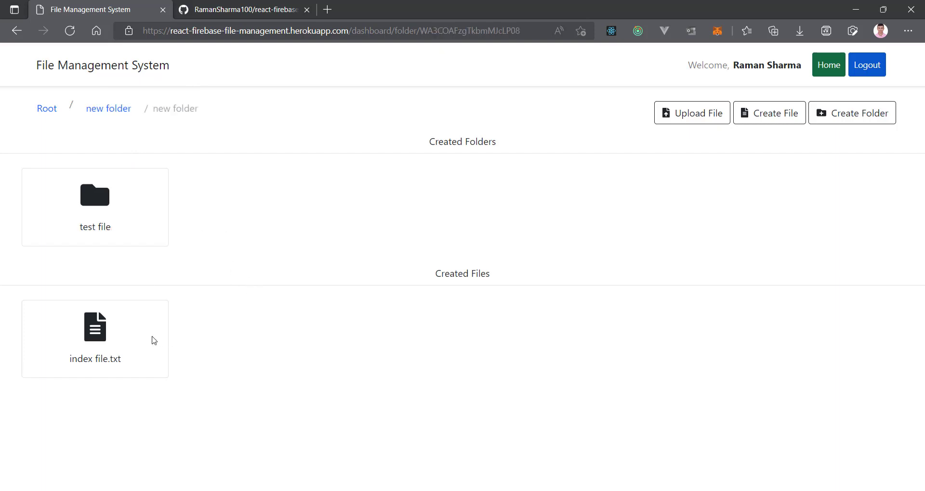
Add the text 'kjflckksldfnknsd,' to index file.txt, save it, and return to the home page
left_click(137, 347)
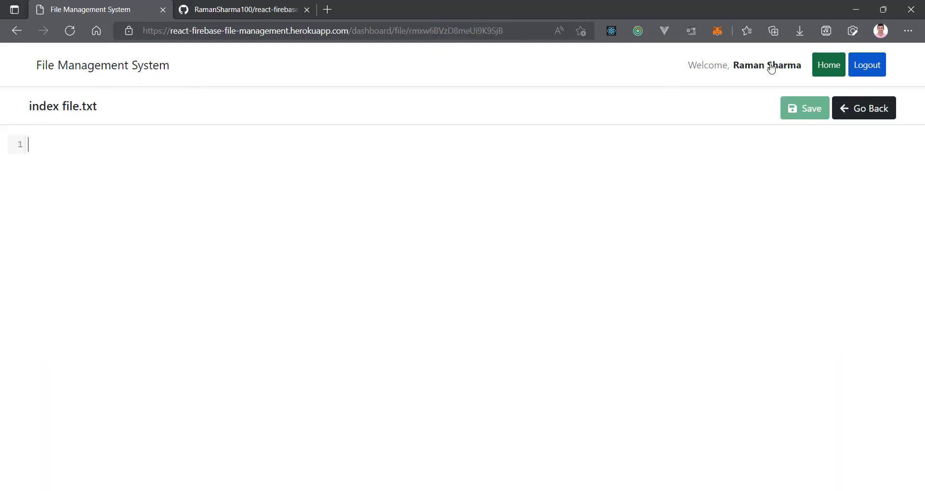
type("kjflckksldfnknsd,mf")
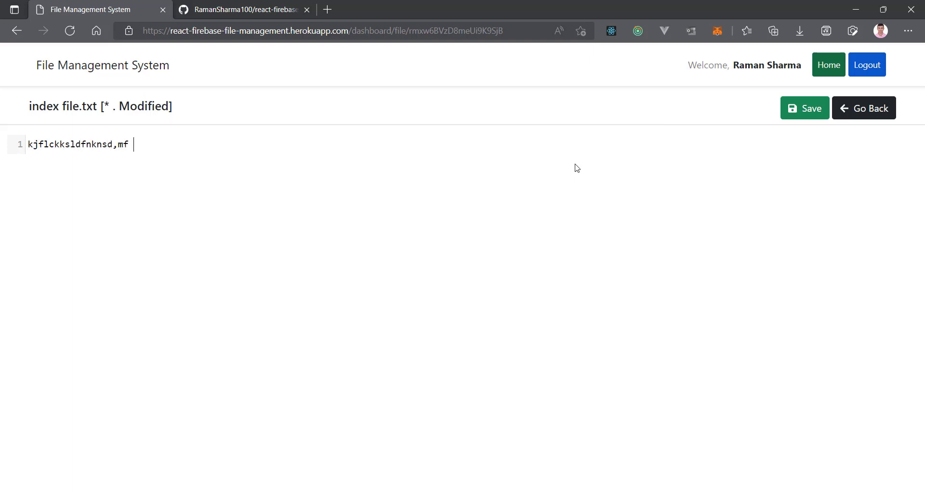
left_click(807, 108)
left_click(872, 114)
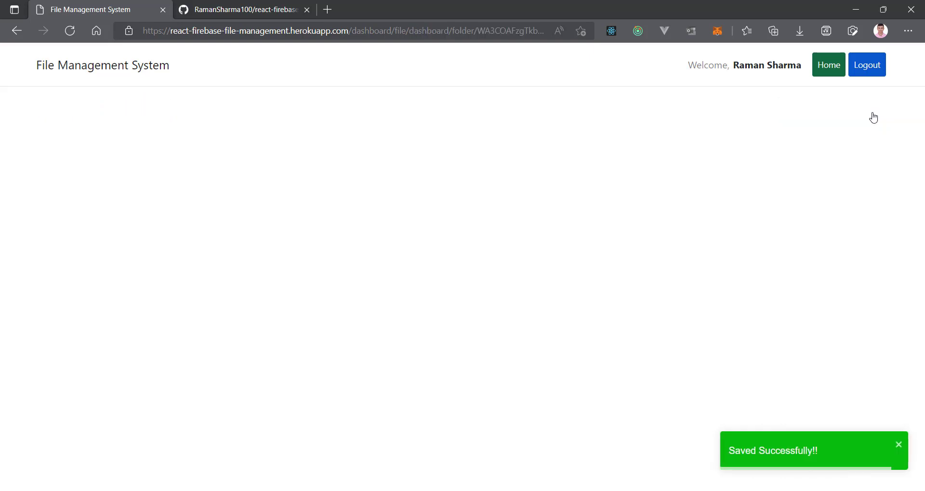
left_click(137, 69)
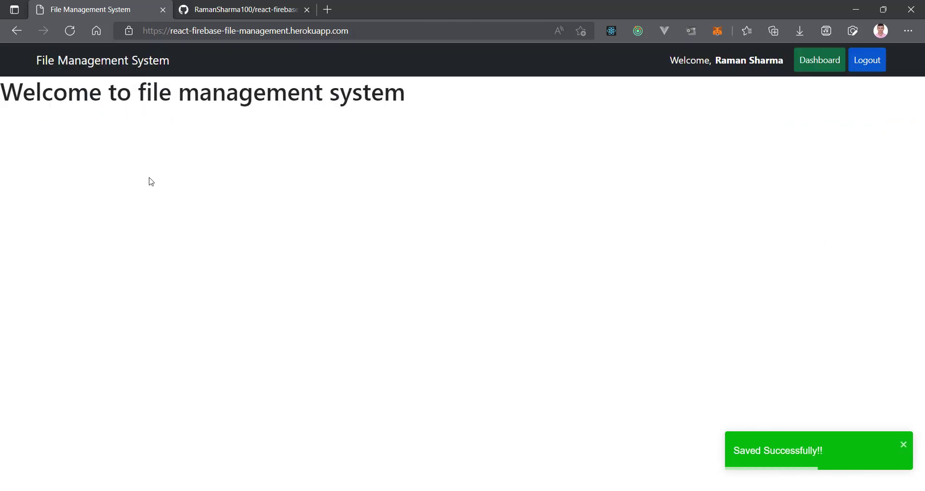
From the dashboard, check new folder 2, then go to the new folder nested inside new folder
left_click(809, 60)
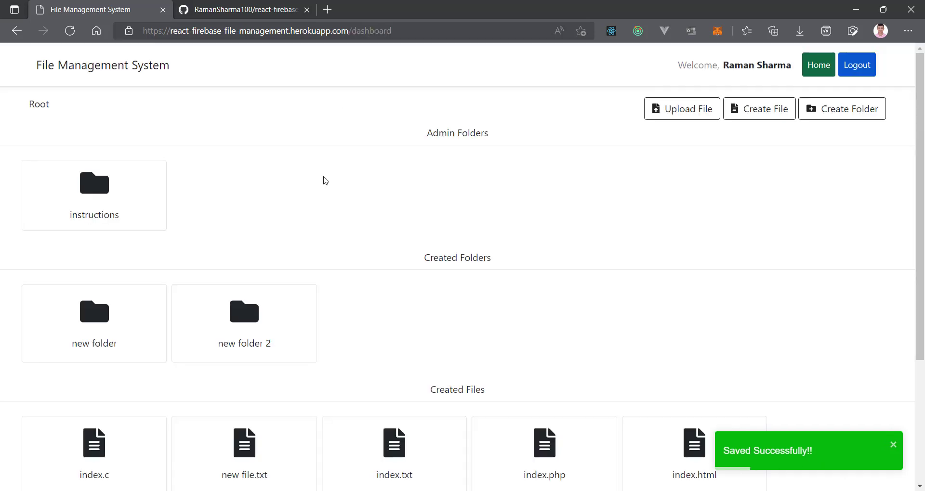
double_click(268, 305)
double_click(113, 195)
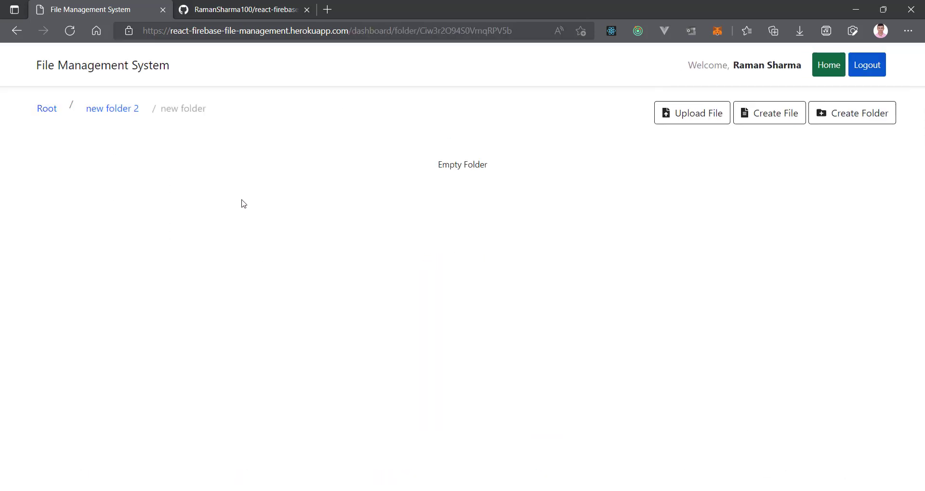
left_click(56, 110)
double_click(115, 314)
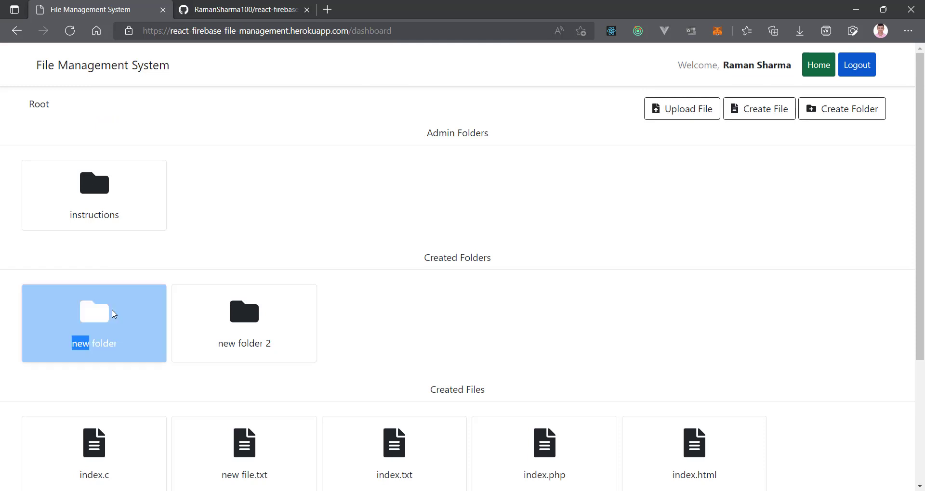
double_click(257, 227)
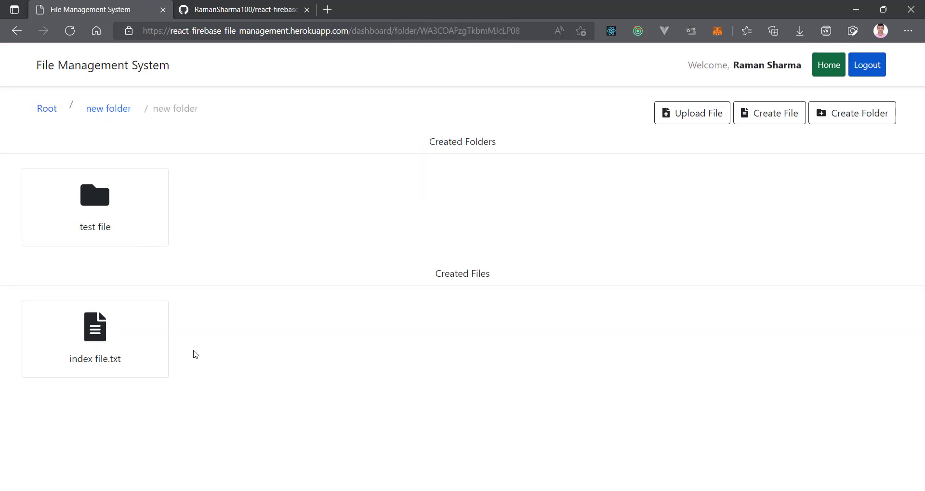
scroll(194, 355, "down", 1)
scroll(195, 355, "up", 1)
Upload Untitled Diagram.jpg from the Desktop into the nested new folder and dismiss the confirmation
left_click(684, 119)
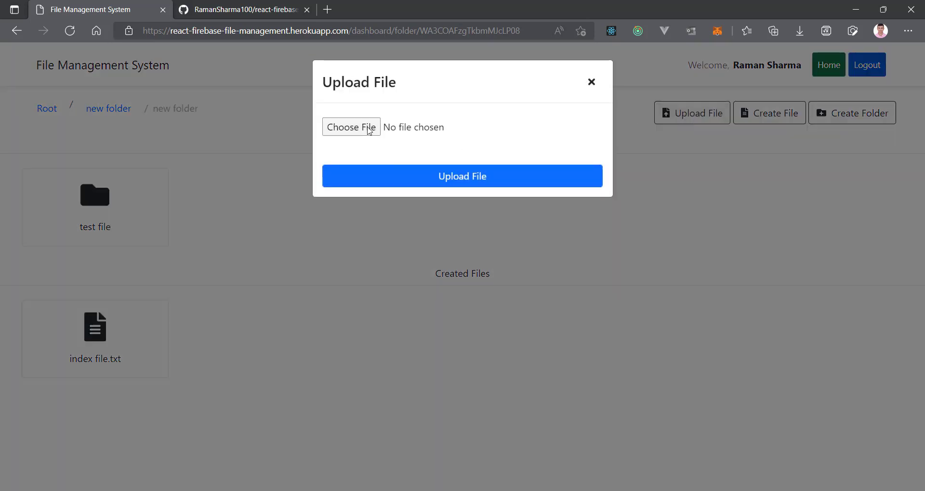
left_click(369, 131)
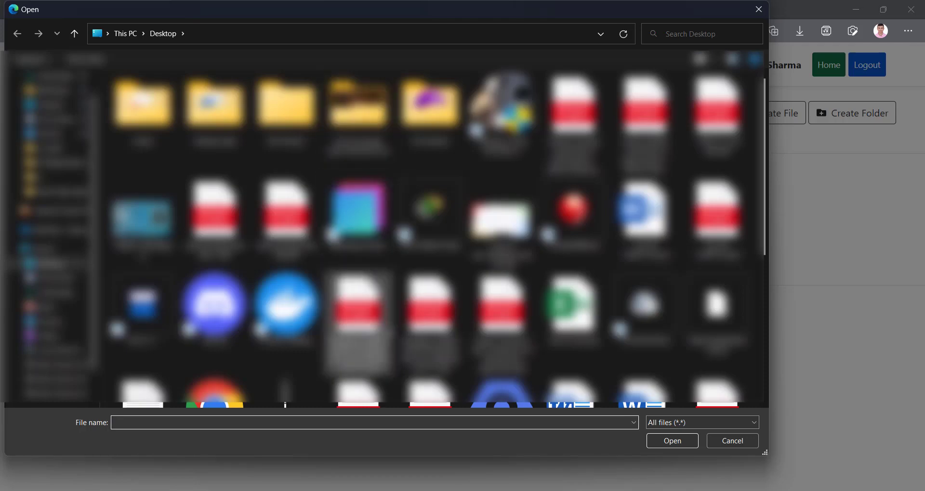
scroll(356, 328, "down", 5)
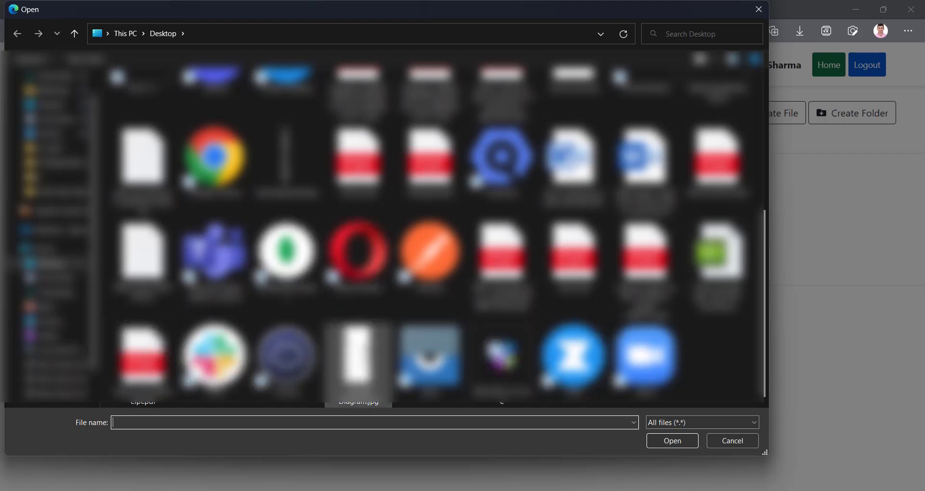
left_click(359, 361)
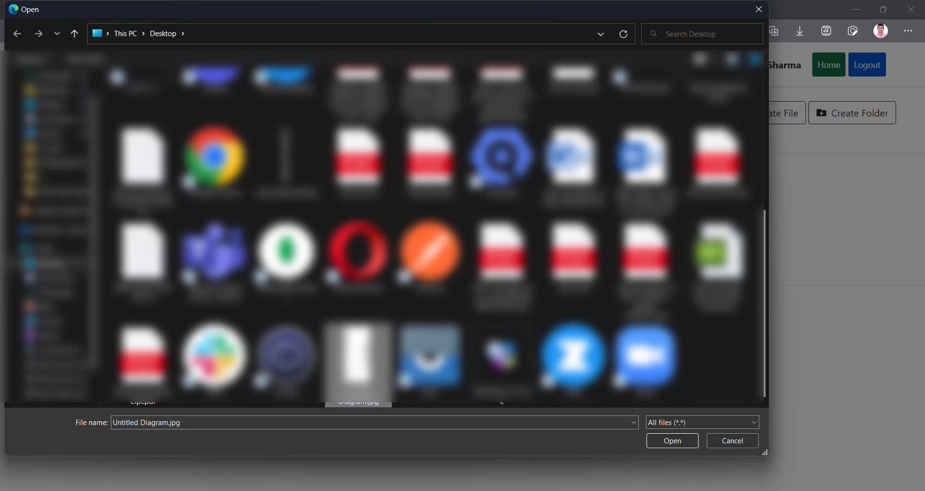
left_click(359, 361)
left_click(457, 178)
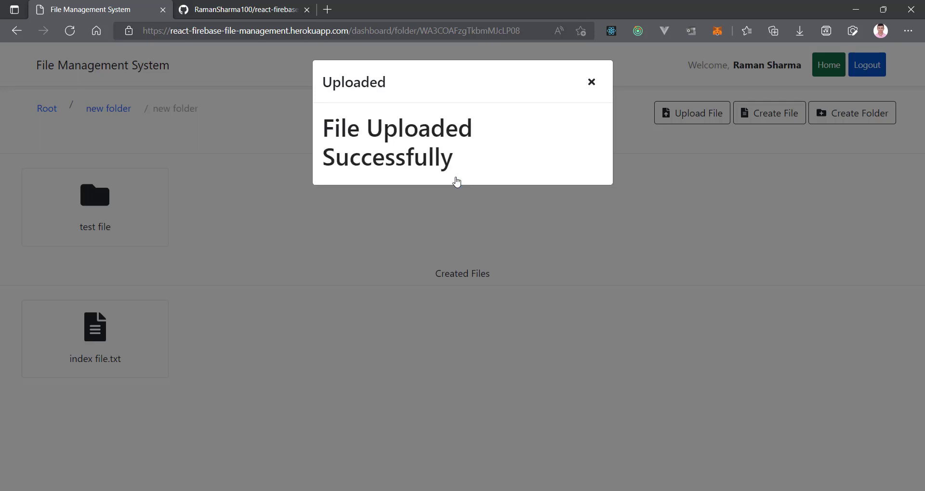
left_click(591, 83)
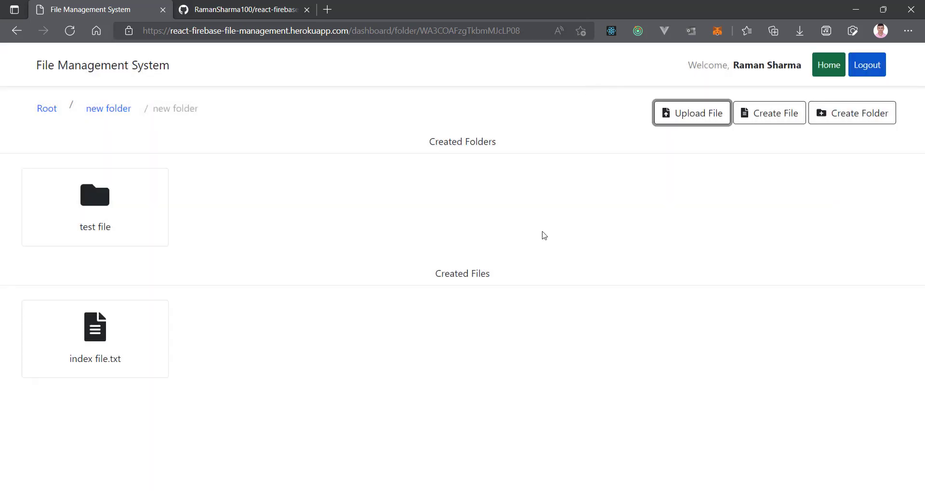
Preview the Untitled Diagram.jpg flowchart from the Uploaded Files list
scroll(196, 392, "down", 1)
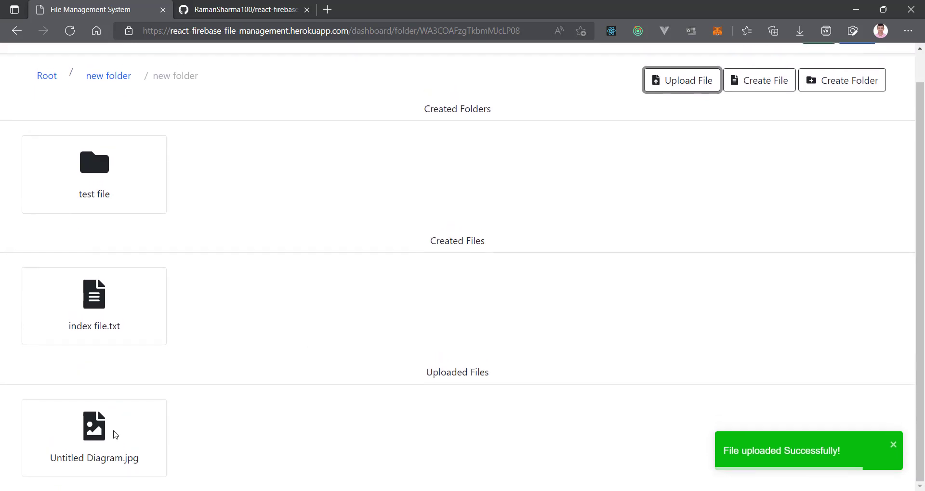
left_click(91, 451)
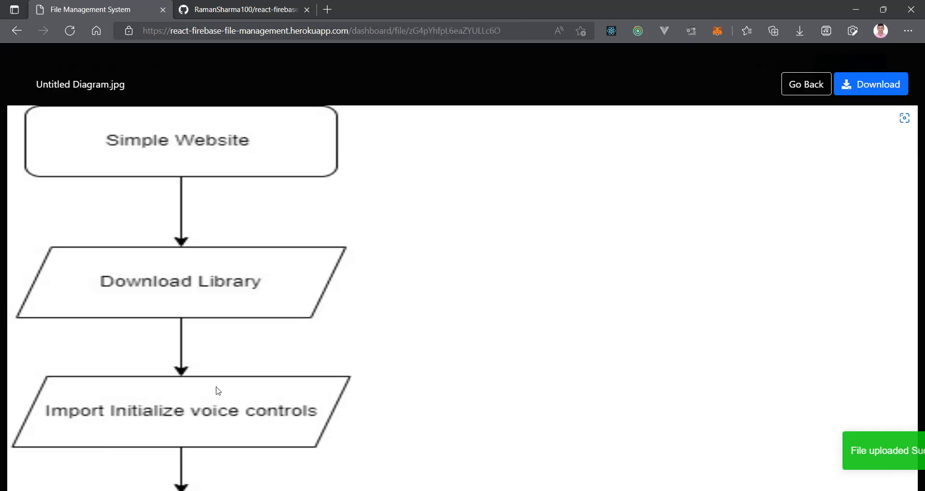
scroll(281, 333, "down", 1)
scroll(282, 332, "up", 1)
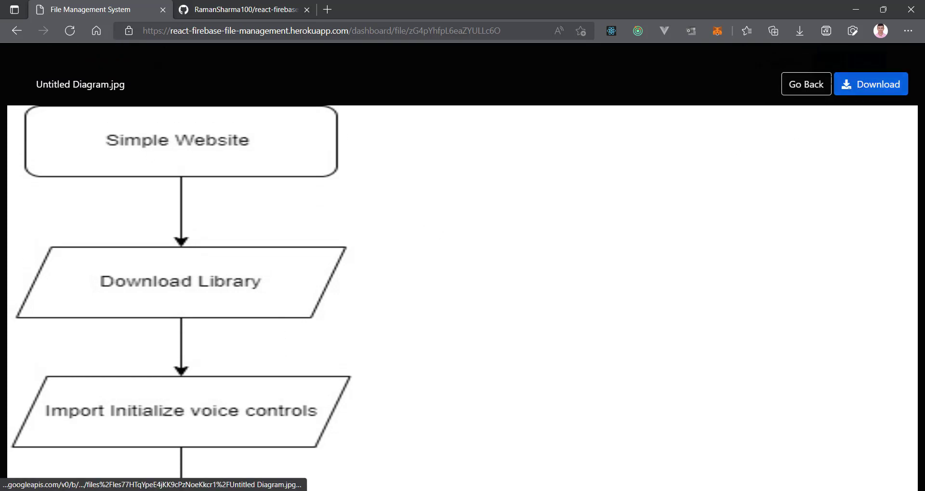
Leave the image preview and return to the Root dashboard
left_click(806, 85)
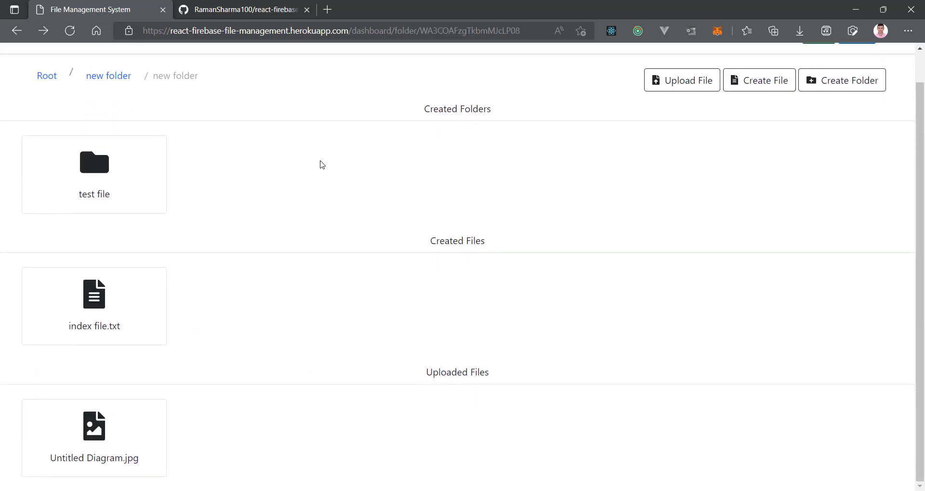
scroll(321, 165, "up", 1)
left_click(48, 120)
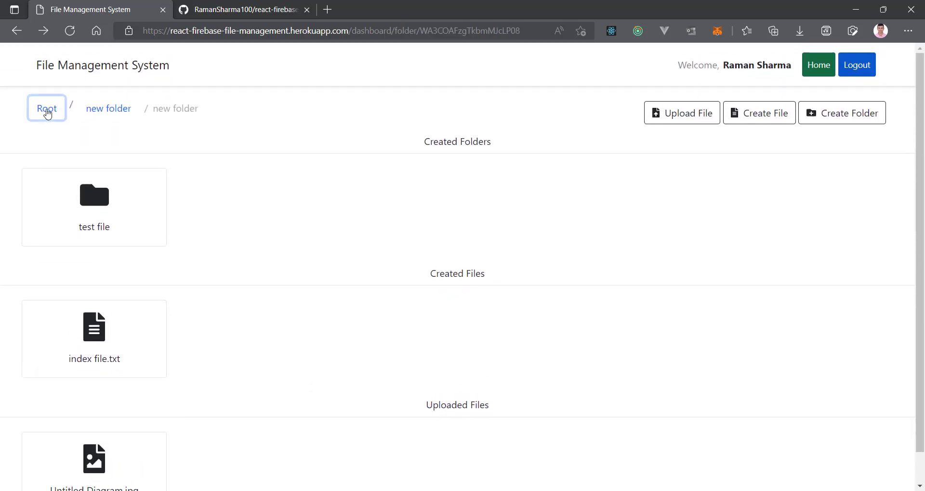
scroll(279, 234, "down", 4)
scroll(279, 235, "up", 4)
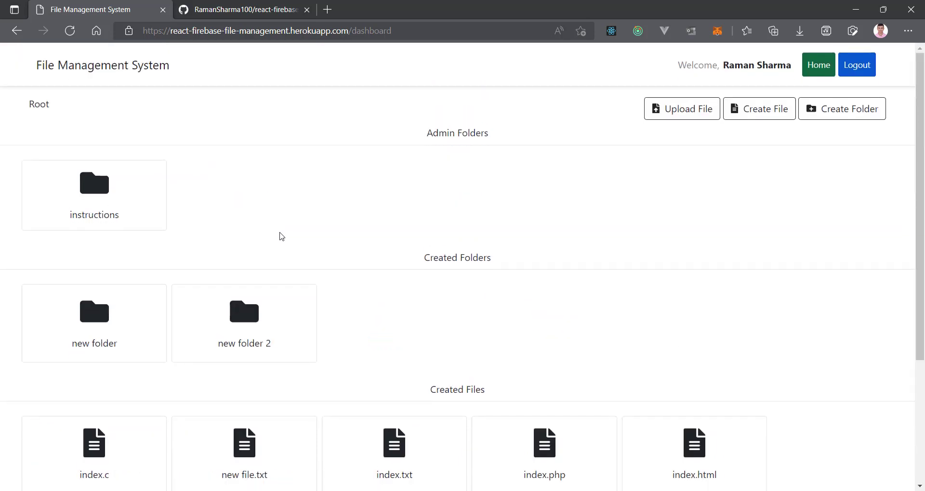